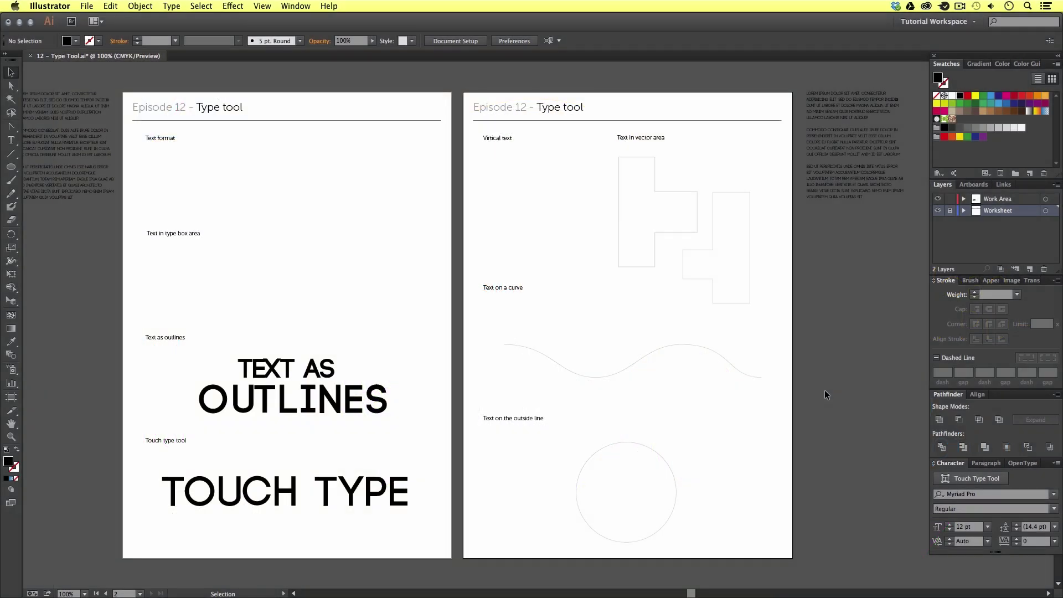
In Finder, open 12 - Type Tool.ai from Essential Practice > 12 - Type Tool > Versions > 01 - CC.
{"action": "key", "text": "super+Tab"}
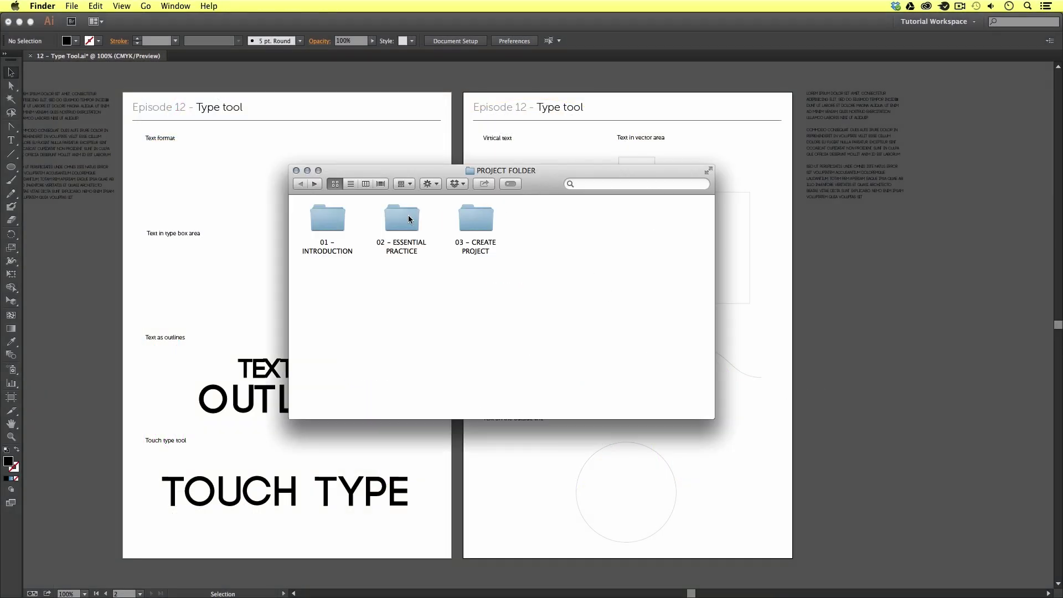
{"action": "double_click", "coordinate": [408, 219]}
{"action": "double_click", "coordinate": [636, 220]}
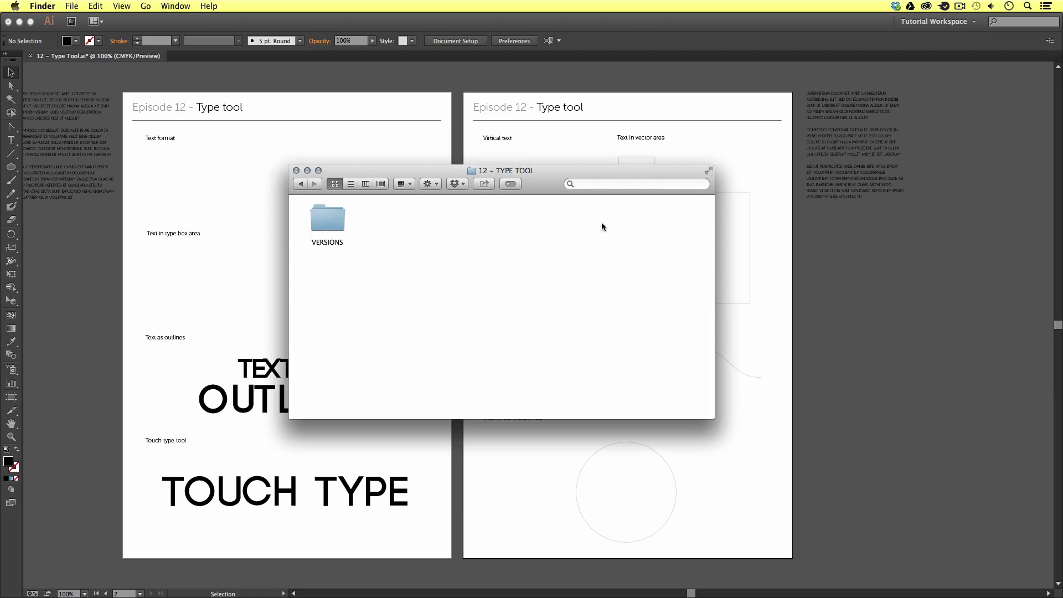
{"action": "double_click", "coordinate": [335, 220]}
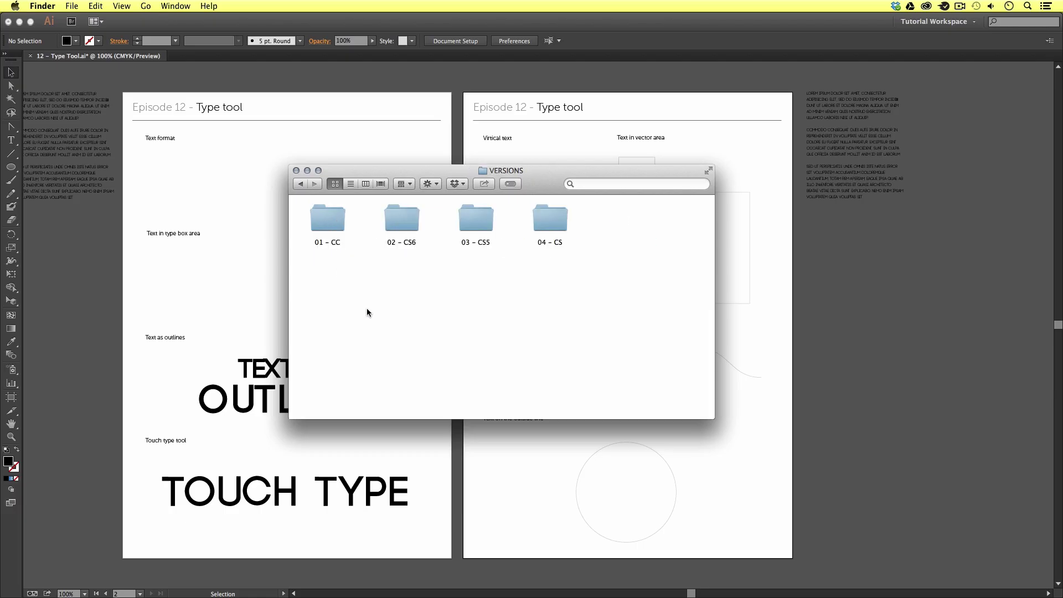
{"action": "double_click", "coordinate": [326, 220]}
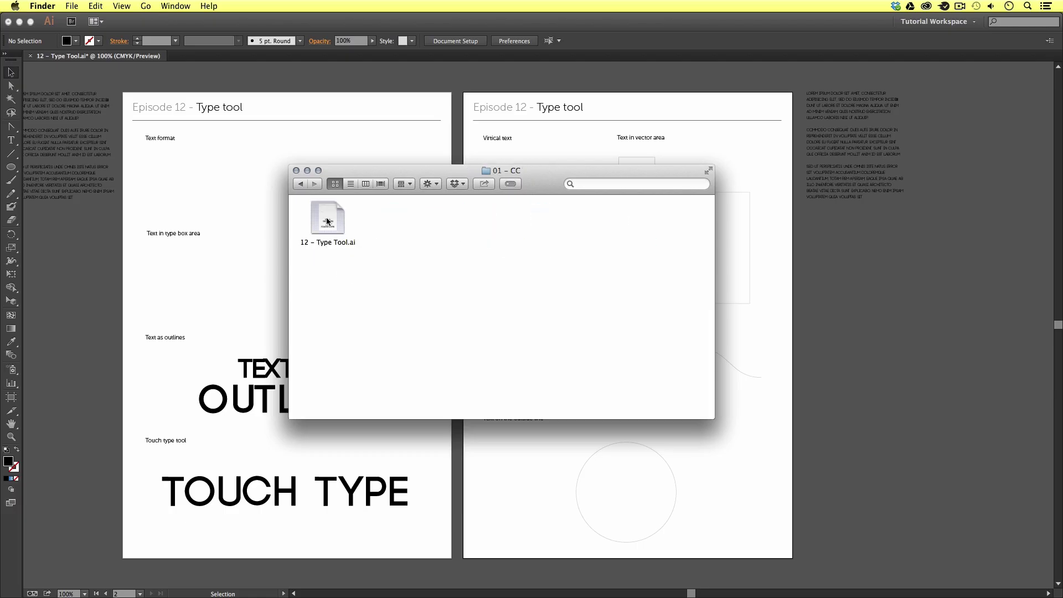
{"action": "double_click", "coordinate": [328, 219]}
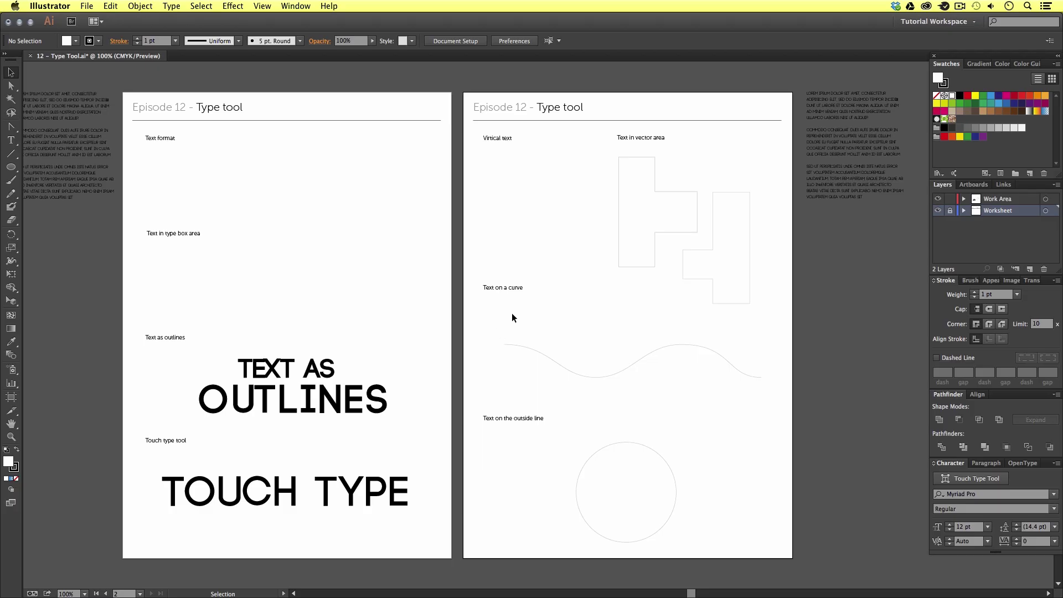
Zoom the left worksheet page to 200%, pan to the Text format section, and return to the Selection tool.
{"action": "key", "text": "z"}
{"action": "left_click", "coordinate": [313, 190]}
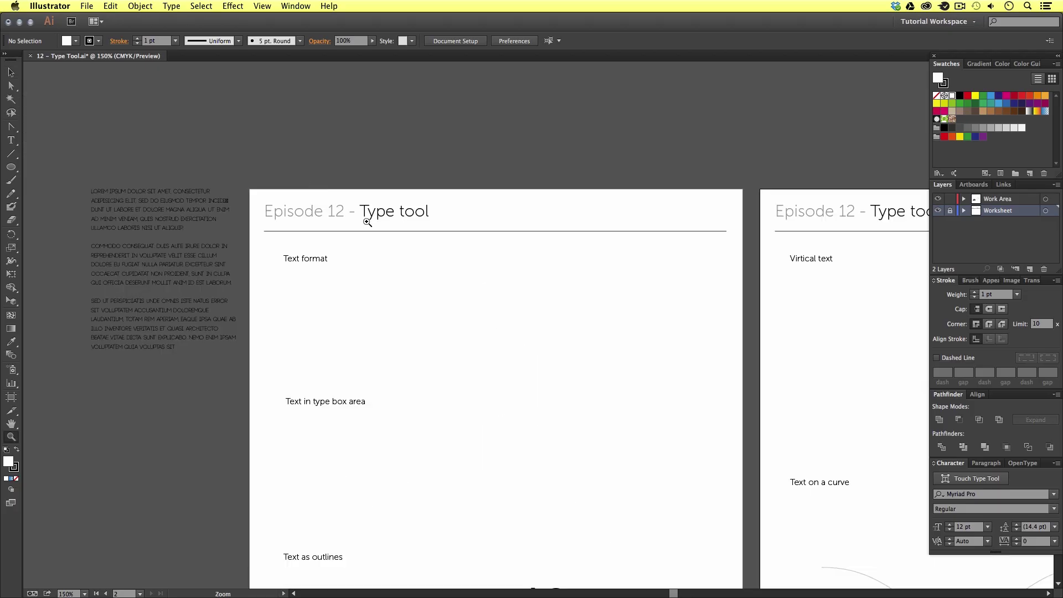
{"action": "left_click_drag", "start_coordinate": [505, 291], "coordinate": [475, 289]}
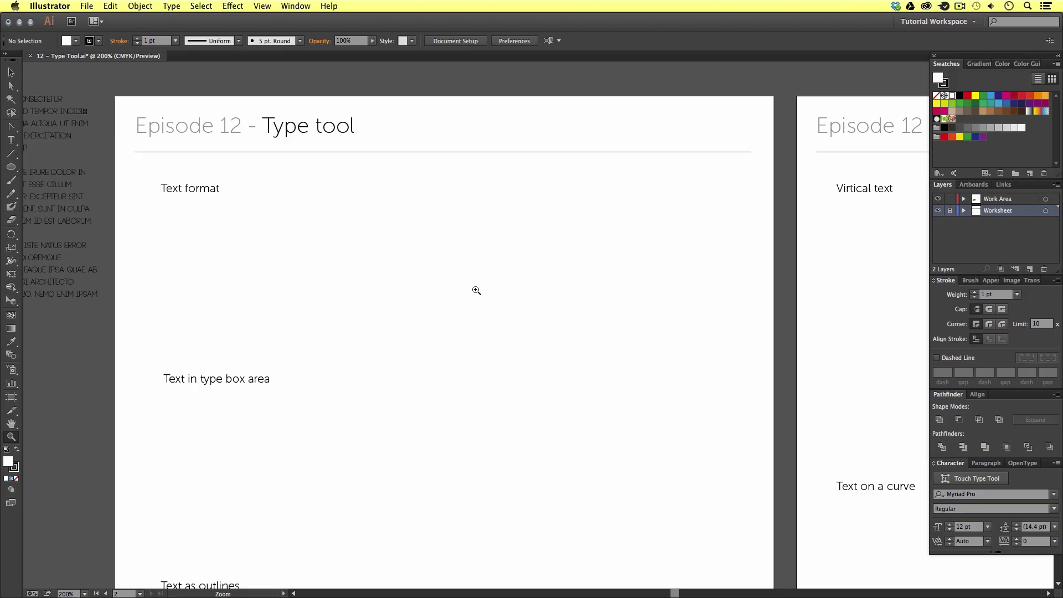
{"action": "key", "text": "v"}
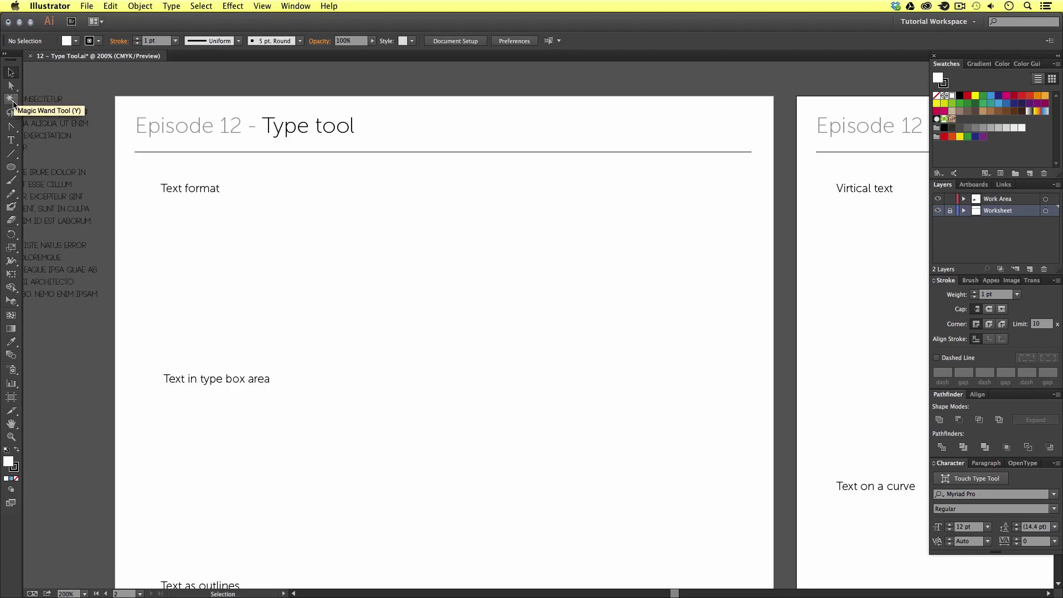
Tear the seven-tool Type group off into a floating panel and position it.
{"action": "left_click", "coordinate": [12, 142]}
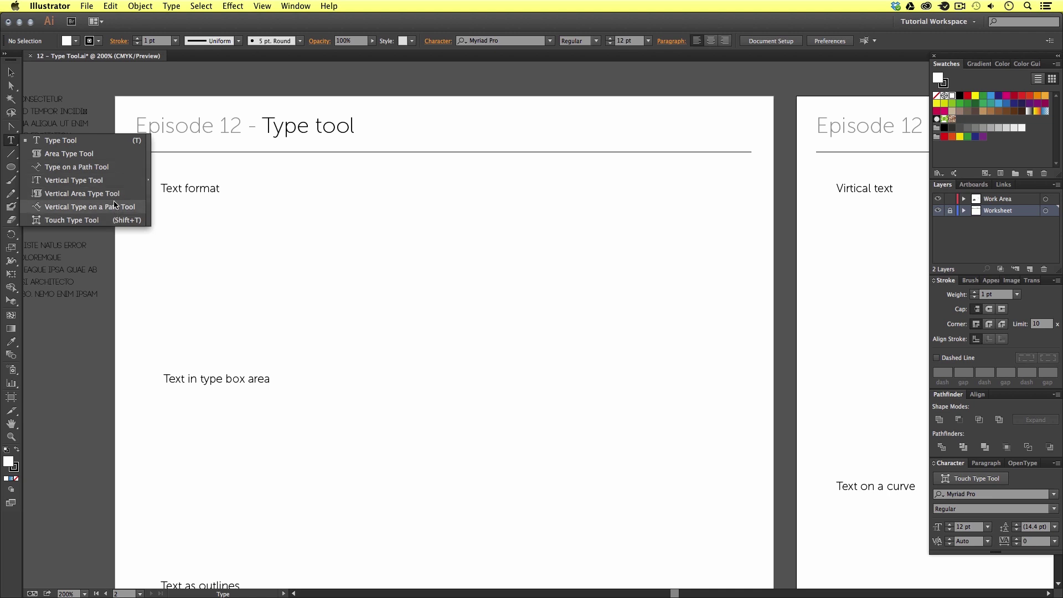
{"action": "left_click", "coordinate": [149, 180]}
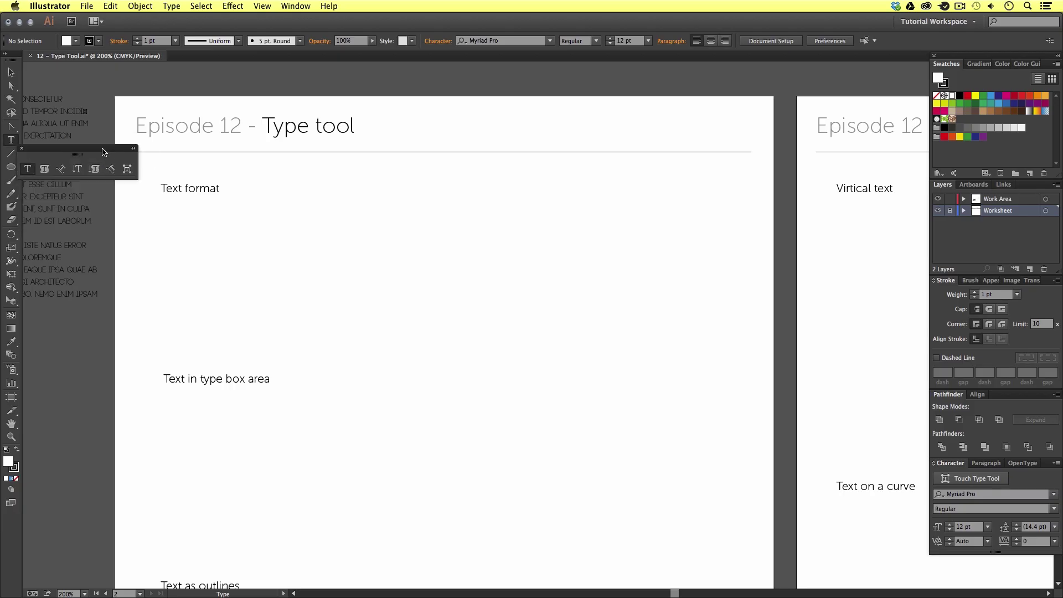
{"action": "left_click_drag", "start_coordinate": [109, 152], "coordinate": [123, 82]}
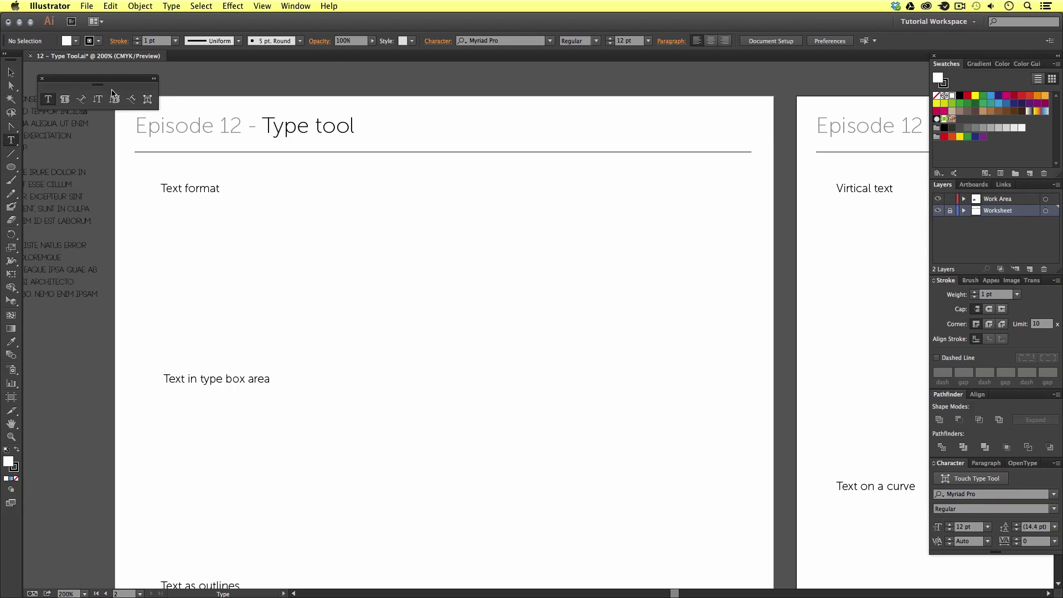
{"action": "left_click_drag", "start_coordinate": [111, 81], "coordinate": [120, 86]}
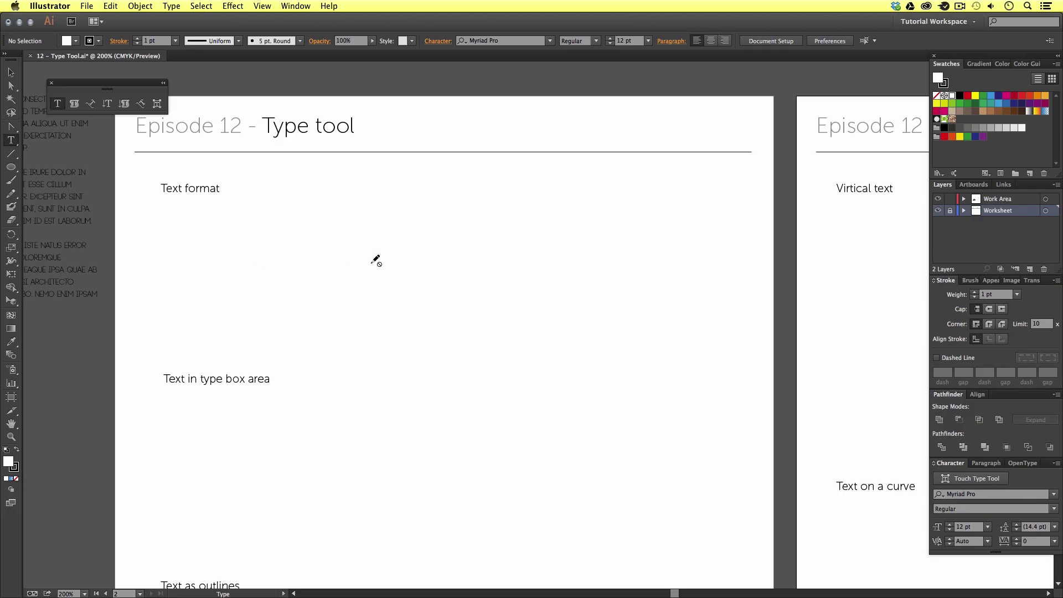
On the Work Area layer, show the Character panel and start point type below Text format.
{"action": "left_click", "coordinate": [1011, 202]}
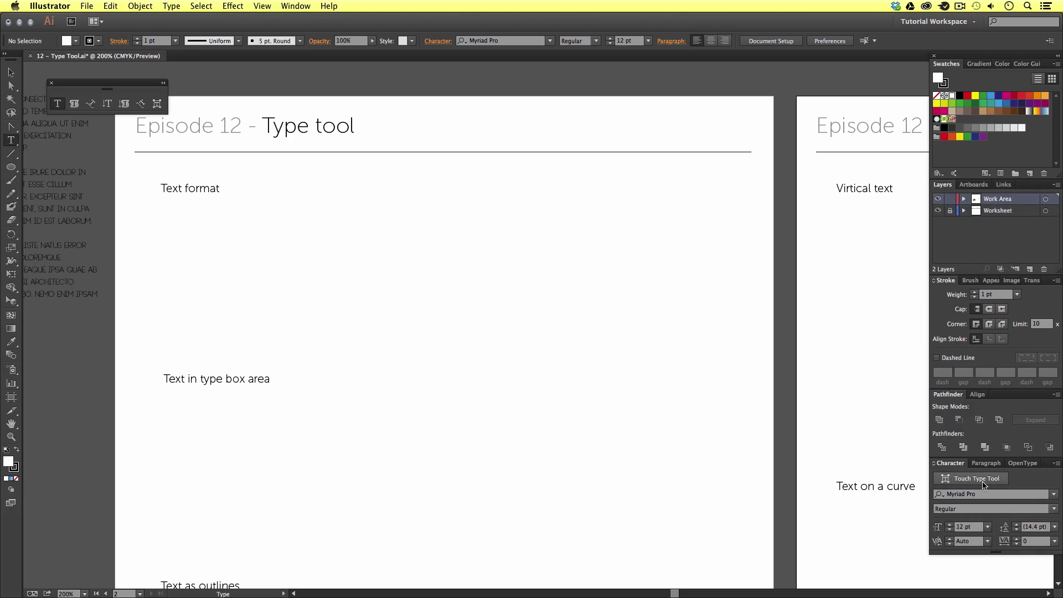
{"action": "left_click", "coordinate": [298, 6]}
{"action": "mouse_move", "coordinate": [456, 435]}
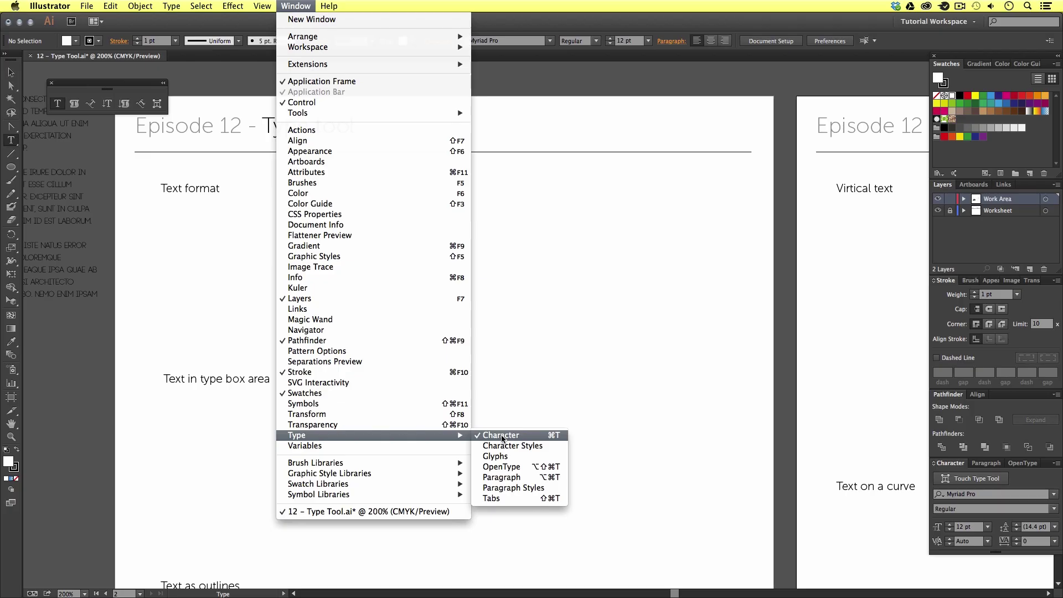
{"action": "left_click", "coordinate": [585, 323]}
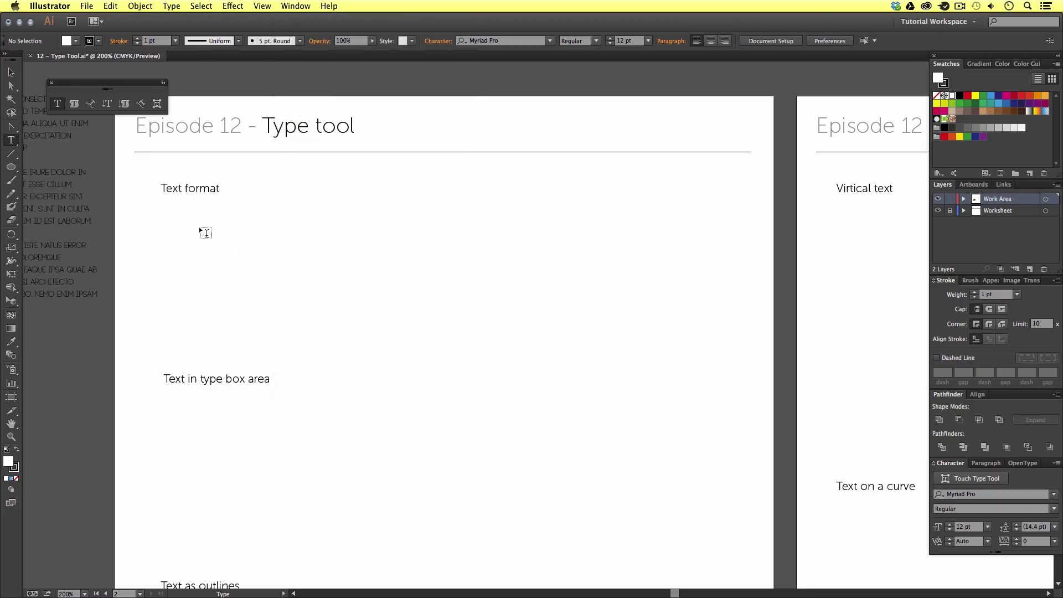
{"action": "left_click", "coordinate": [59, 104]}
{"action": "left_click", "coordinate": [169, 253]}
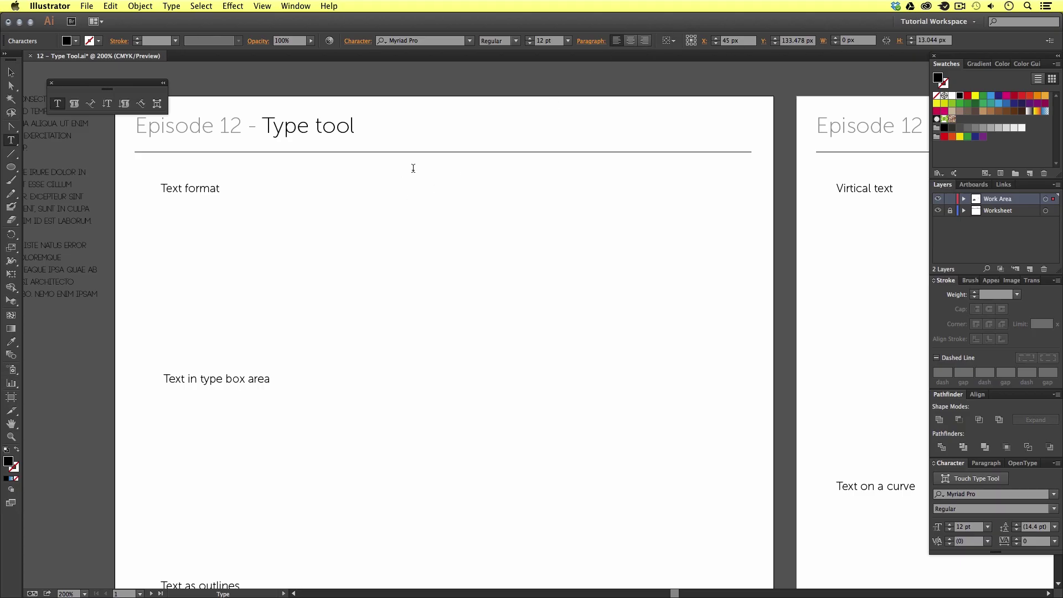
Set the text font to Code Bold, filtered with 'cod', at 75 pt.
{"action": "left_click", "coordinate": [470, 41]}
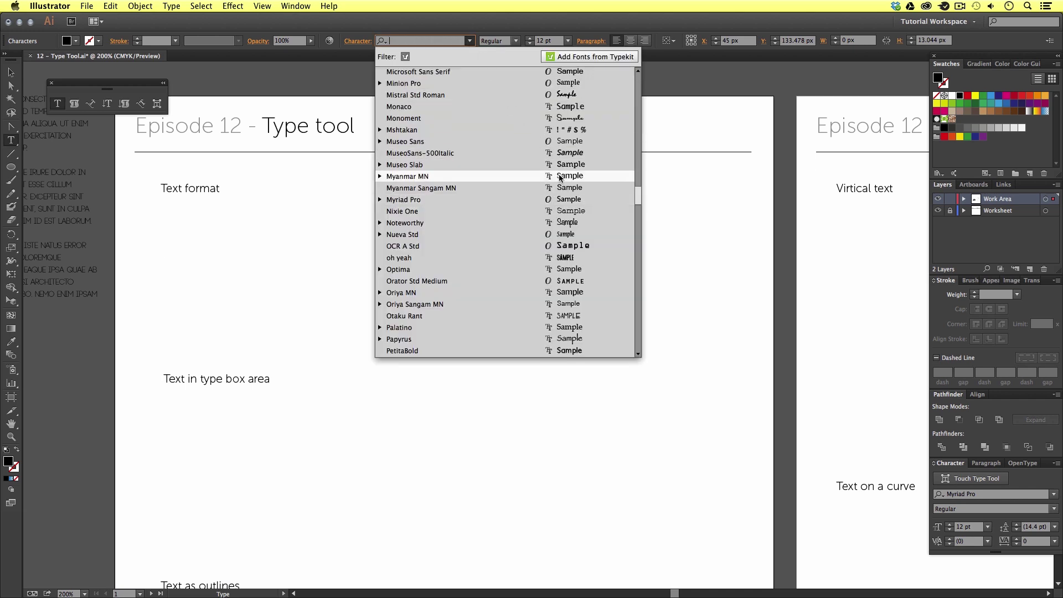
{"action": "scroll", "coordinate": [561, 178], "scroll_direction": "up", "scroll_amount": 1}
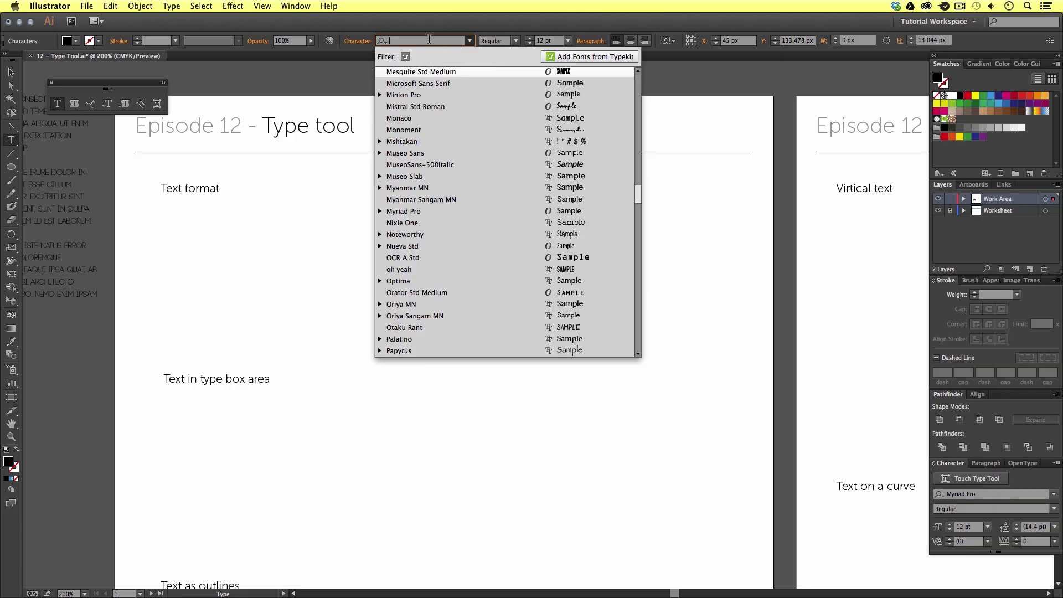
{"action": "type", "text": "code"}
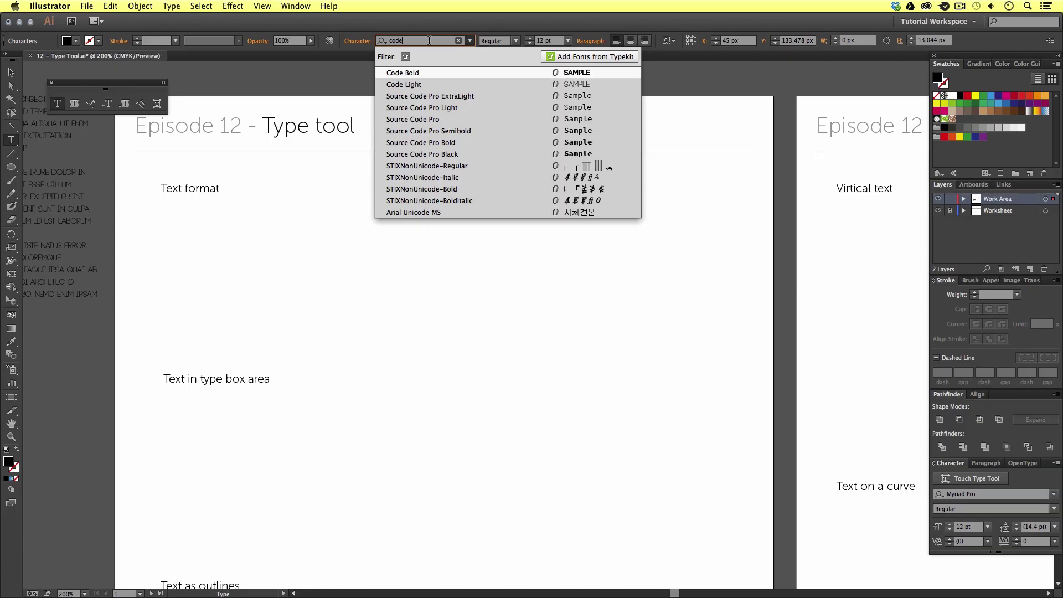
{"action": "left_click", "coordinate": [410, 74]}
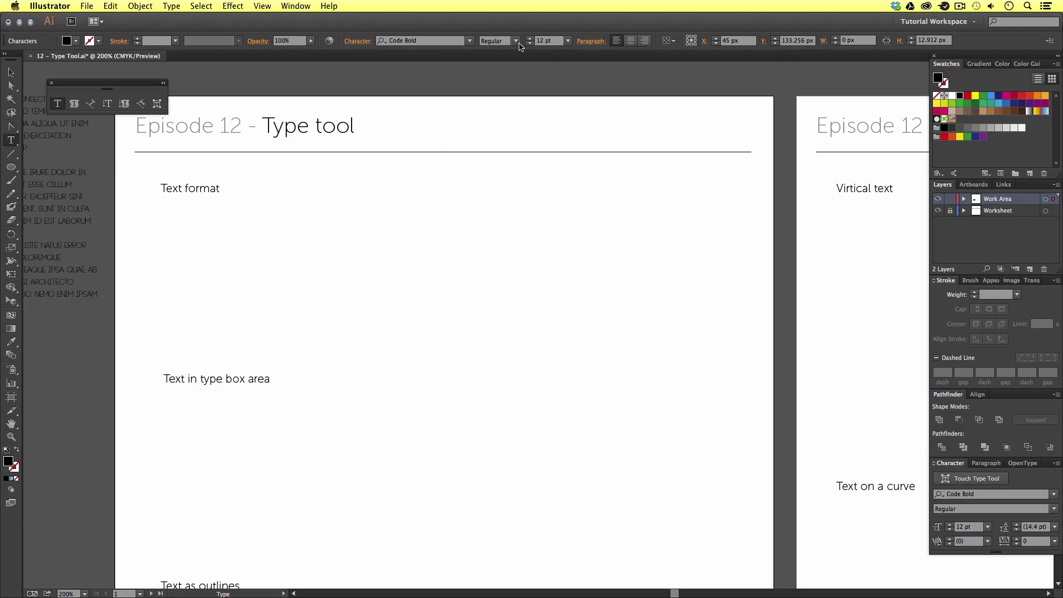
{"action": "left_click", "coordinate": [541, 40]}
{"action": "type", "text": "75"}
{"action": "key", "text": "Return"}
Type 'TEXT FORMAT' and move it just below the Text format label.
{"action": "type", "text": "TEXT FORMAT"}
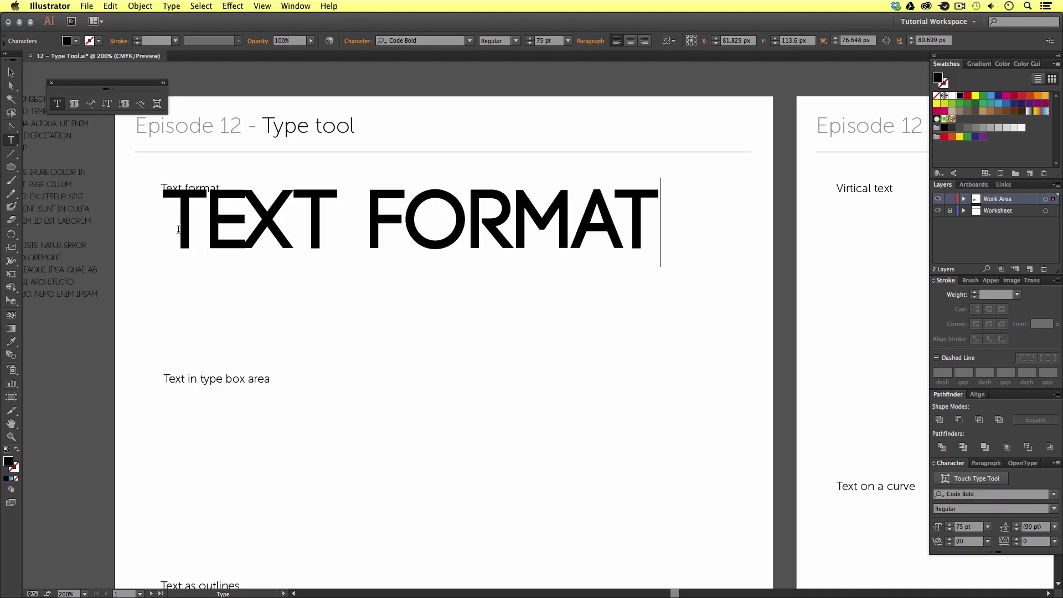
{"action": "left_click", "coordinate": [11, 73]}
{"action": "left_click_drag", "start_coordinate": [263, 209], "coordinate": [280, 257]}
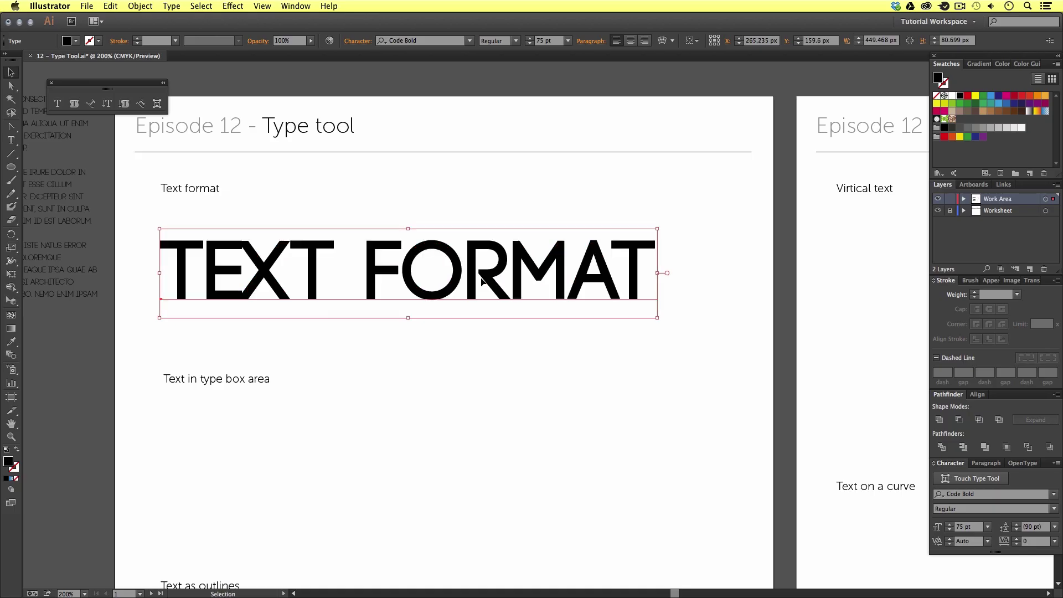
{"action": "mouse_move", "coordinate": [483, 281]}
{"action": "left_mouse_down"}
{"action": "mouse_move", "coordinate": [514, 244]}
{"action": "mouse_move", "coordinate": [510, 284]}
{"action": "mouse_move", "coordinate": [487, 274]}
{"action": "left_mouse_up"}
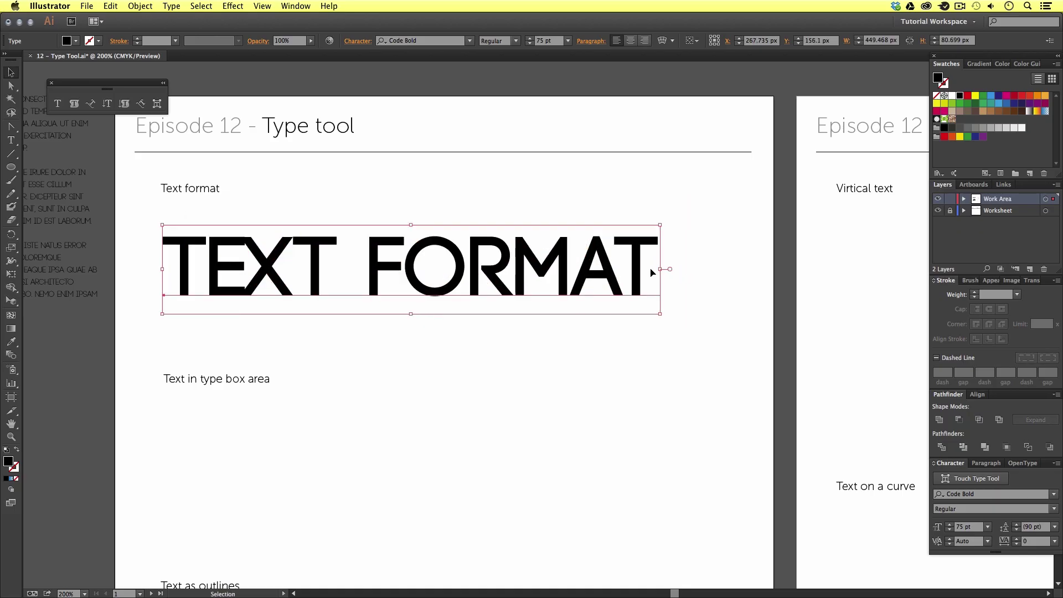
Try squeezing TEXT FORMAT horizontally and rotating it, undoing the squeeze.
{"action": "left_click_drag", "start_coordinate": [652, 273], "coordinate": [430, 268]}
{"action": "key", "text": "ctrl+z"}
{"action": "left_click_drag", "start_coordinate": [665, 316], "coordinate": [607, 364]}
Undo the rotation and select the word FORMAT inside the text.
{"action": "key", "text": "ctrl+z"}
{"action": "double_click", "coordinate": [494, 274]}
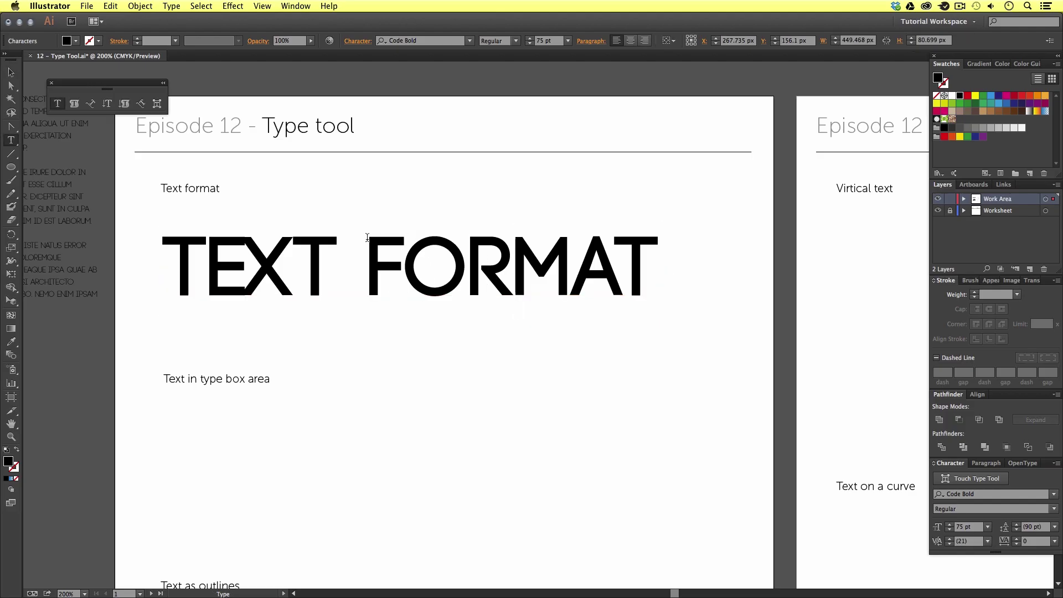
{"action": "left_click", "coordinate": [361, 266]}
{"action": "left_click", "coordinate": [409, 270]}
{"action": "left_click_drag", "start_coordinate": [370, 275], "coordinate": [645, 275]}
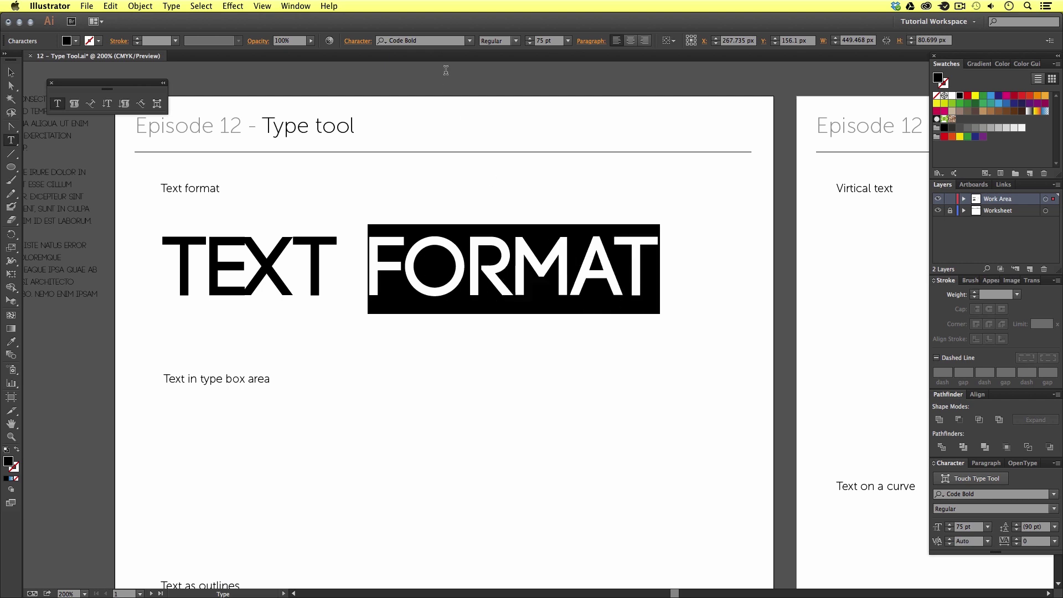
Set FORMAT in Code Light with a red fill and tracking of 11.
{"action": "left_click", "coordinate": [469, 40]}
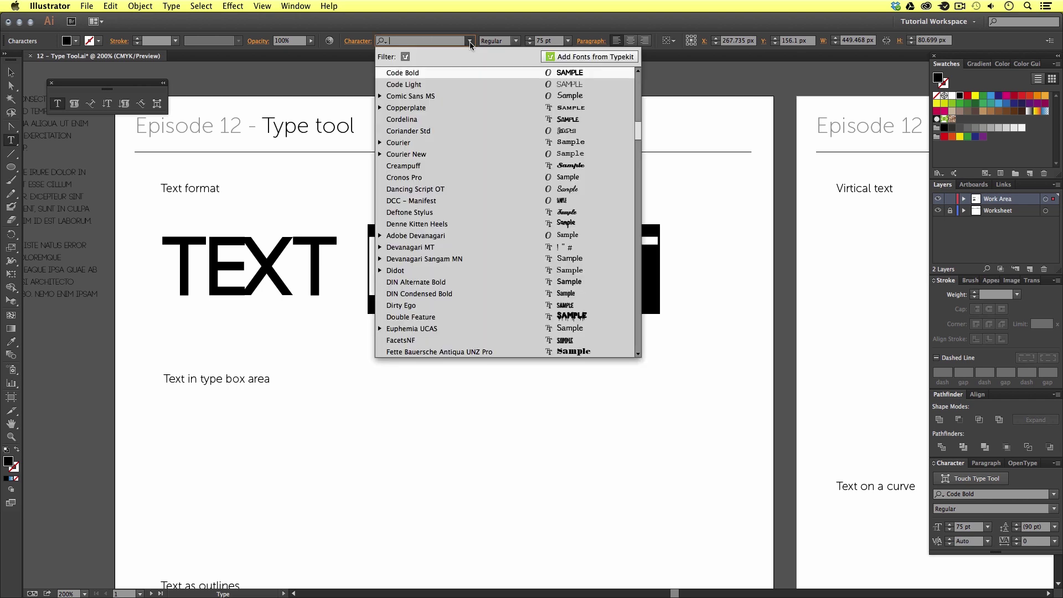
{"action": "left_click", "coordinate": [466, 86]}
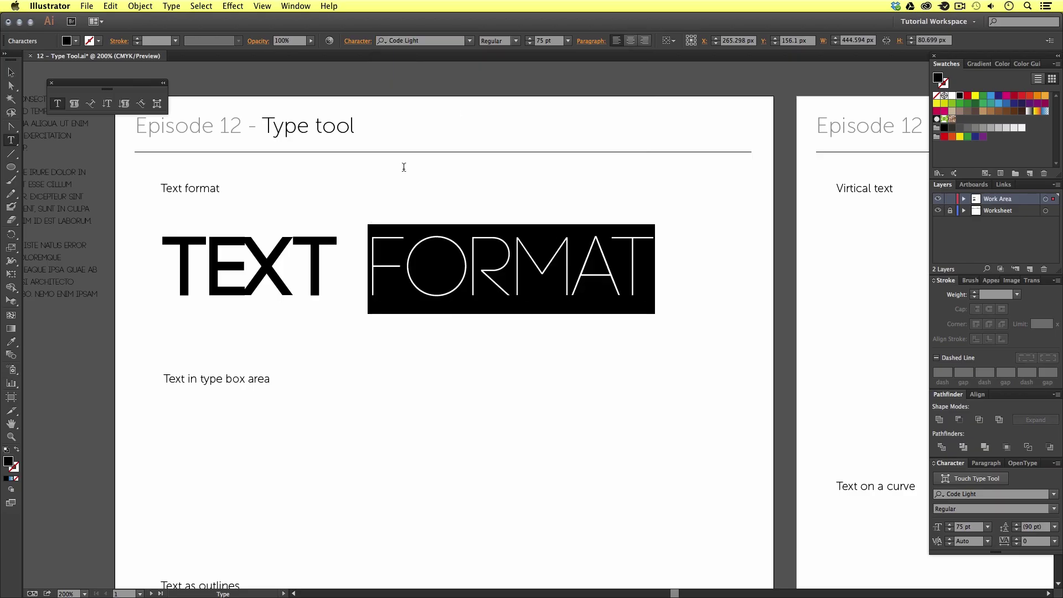
{"action": "left_click", "coordinate": [1029, 97]}
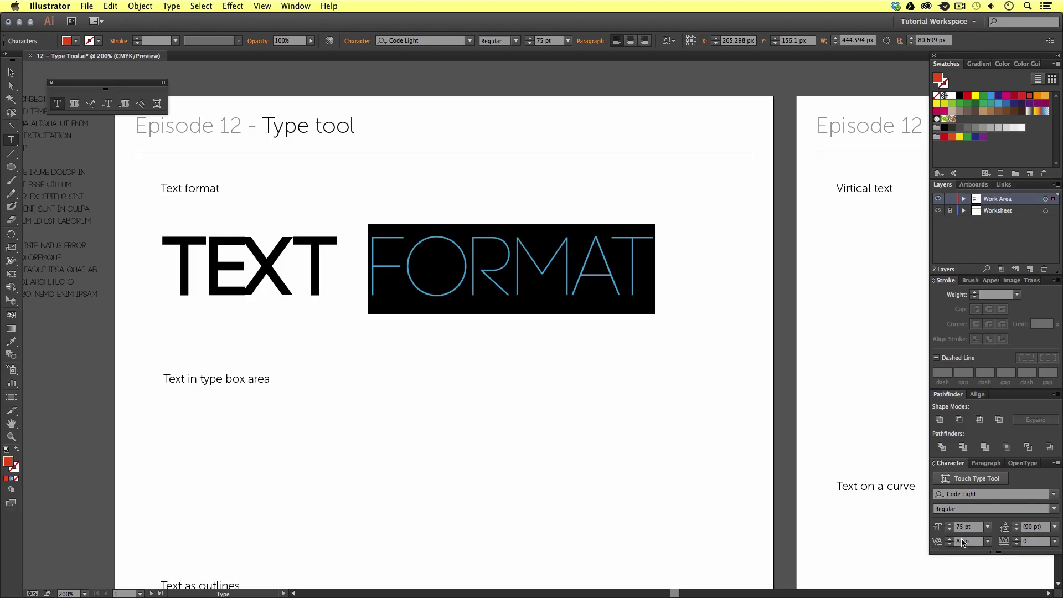
{"action": "left_click", "coordinate": [1016, 539]}
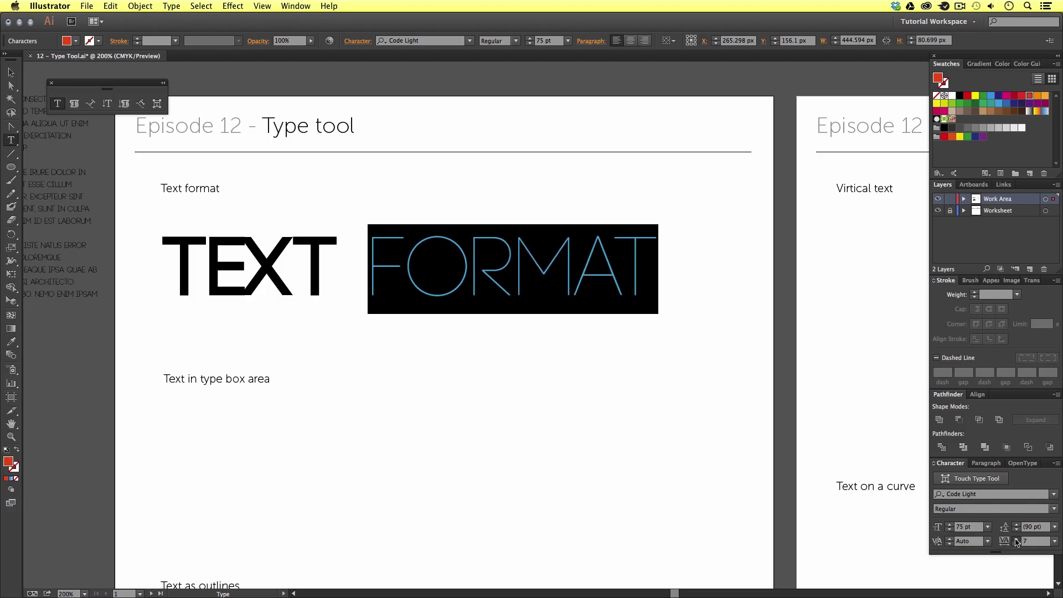
{"action": "left_click", "coordinate": [1017, 540]}
{"action": "left_click", "coordinate": [604, 259]}
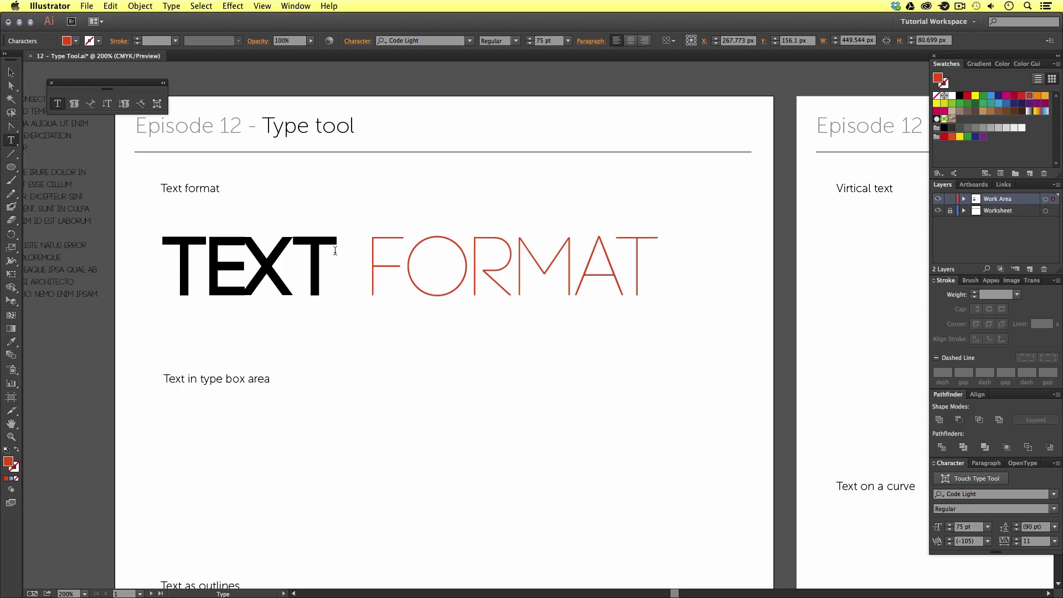
{"action": "left_click_drag", "start_coordinate": [335, 252], "coordinate": [162, 252]}
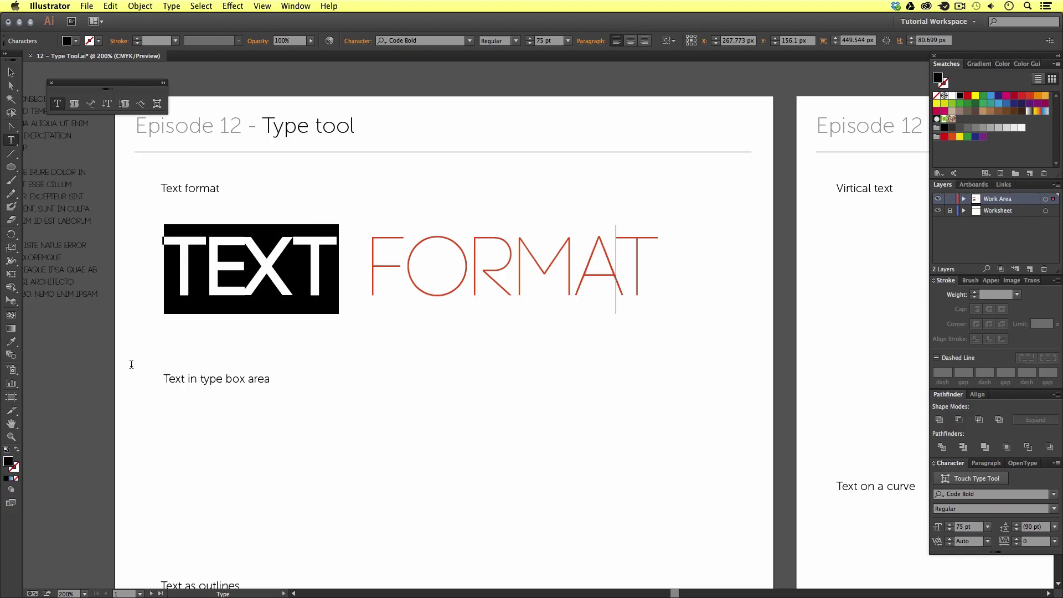
Give TEXT a 3 pt outline stroke and fill it with the brown pattern swatch.
{"action": "left_click", "coordinate": [17, 449]}
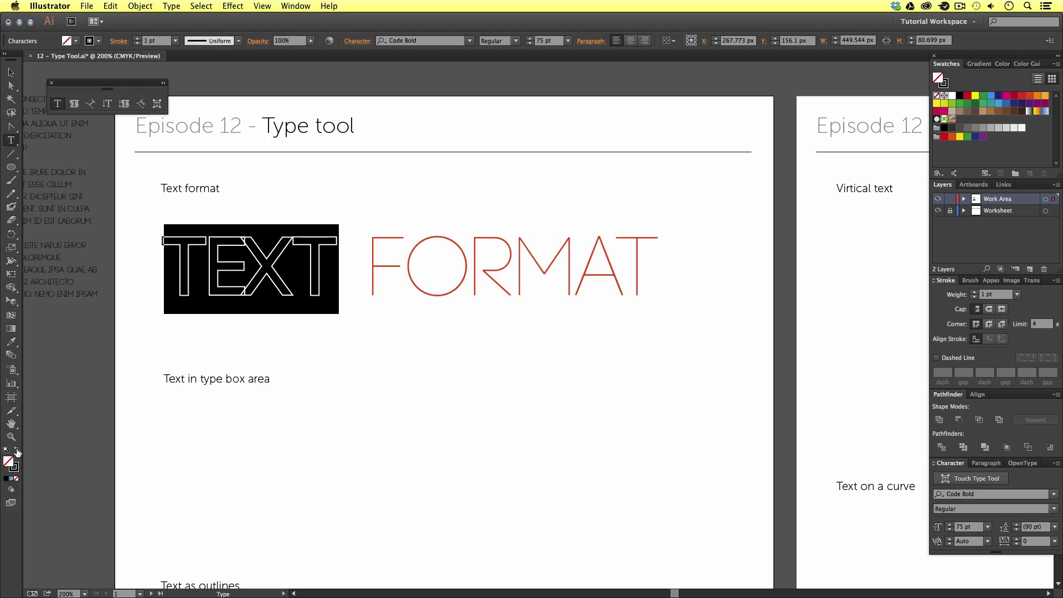
{"action": "left_click", "coordinate": [136, 38]}
{"action": "left_click", "coordinate": [136, 38]}
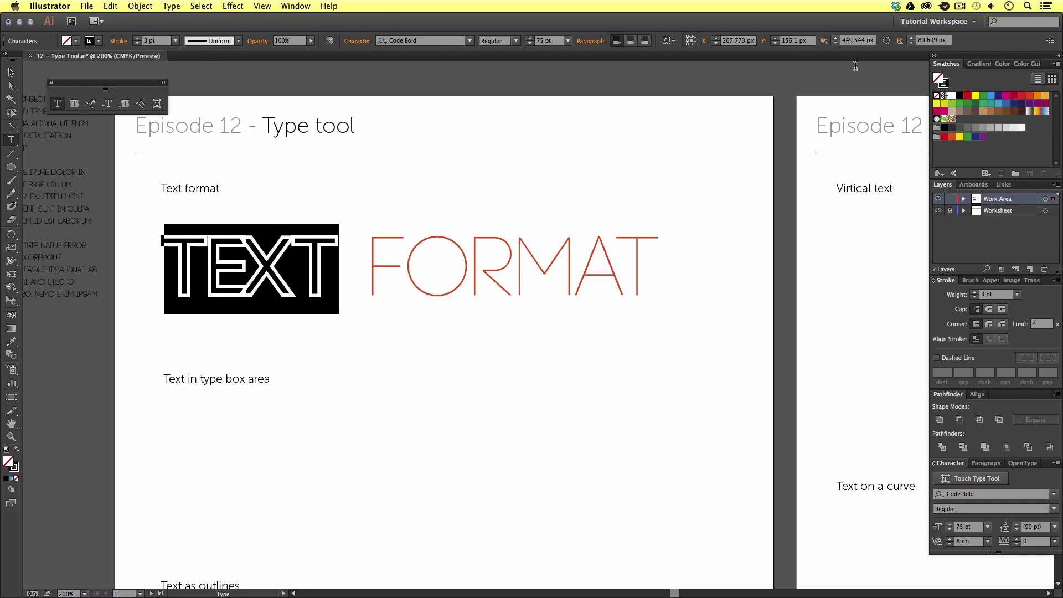
{"action": "left_click", "coordinate": [952, 120]}
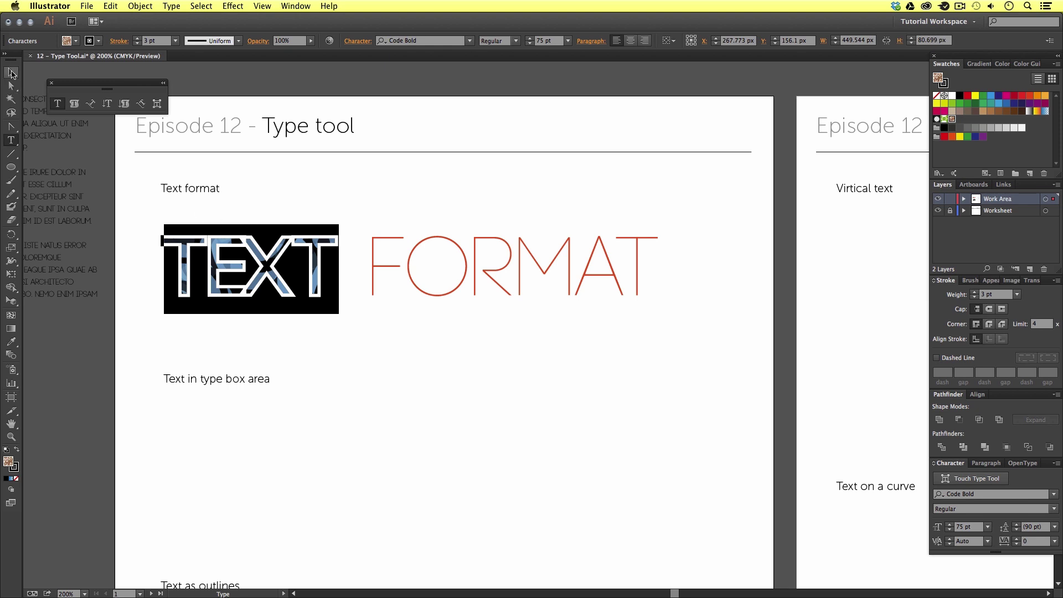
{"action": "left_click", "coordinate": [11, 73]}
Deselect everything and zoom the page to 300% near the lorem ipsum block.
{"action": "left_click", "coordinate": [496, 350]}
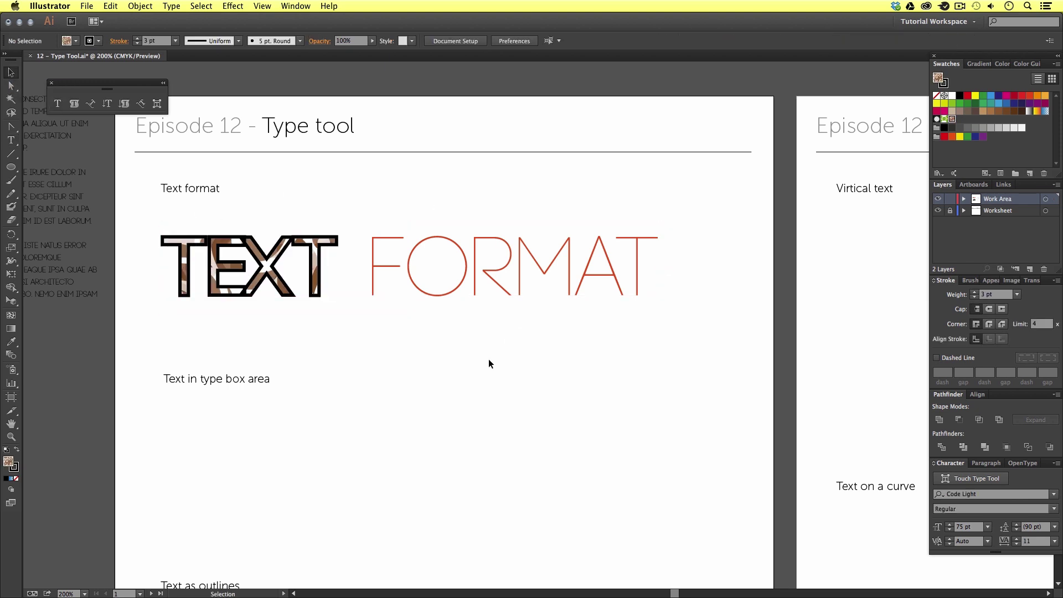
{"action": "scroll", "coordinate": [475, 332], "scroll_direction": "down", "scroll_amount": 3}
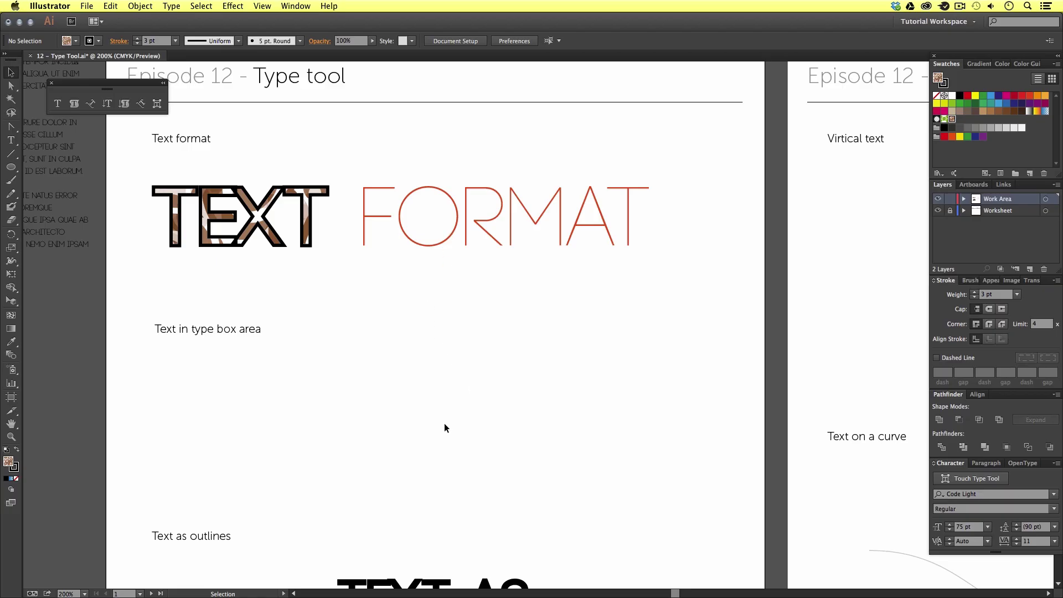
{"action": "scroll", "coordinate": [444, 424], "scroll_direction": "down", "scroll_amount": 7}
{"action": "key", "text": "z"}
{"action": "left_click", "coordinate": [395, 300]}
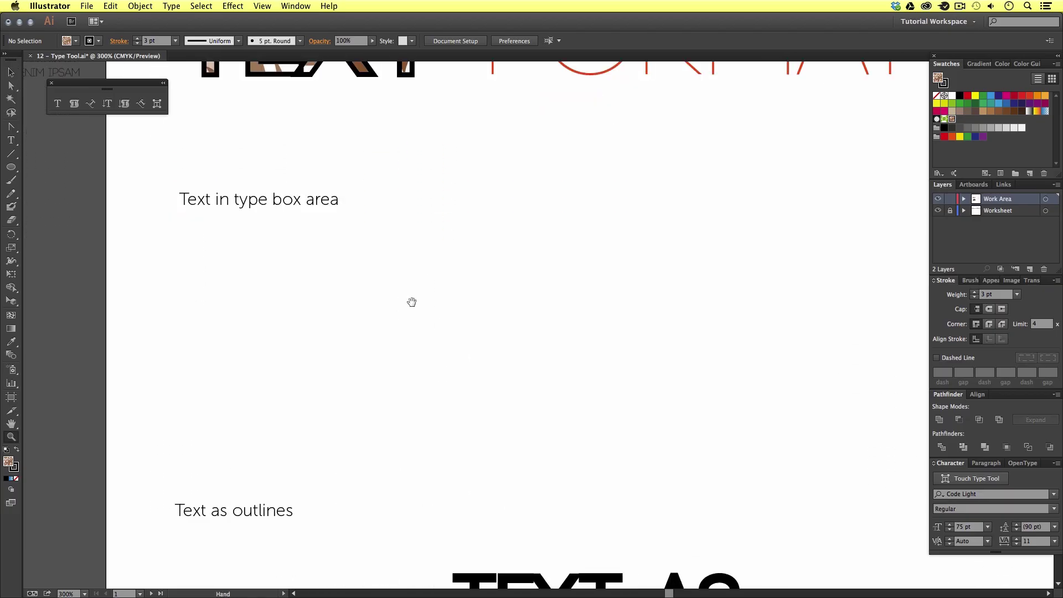
{"action": "scroll", "coordinate": [404, 280], "scroll_direction": "down", "scroll_amount": 1}
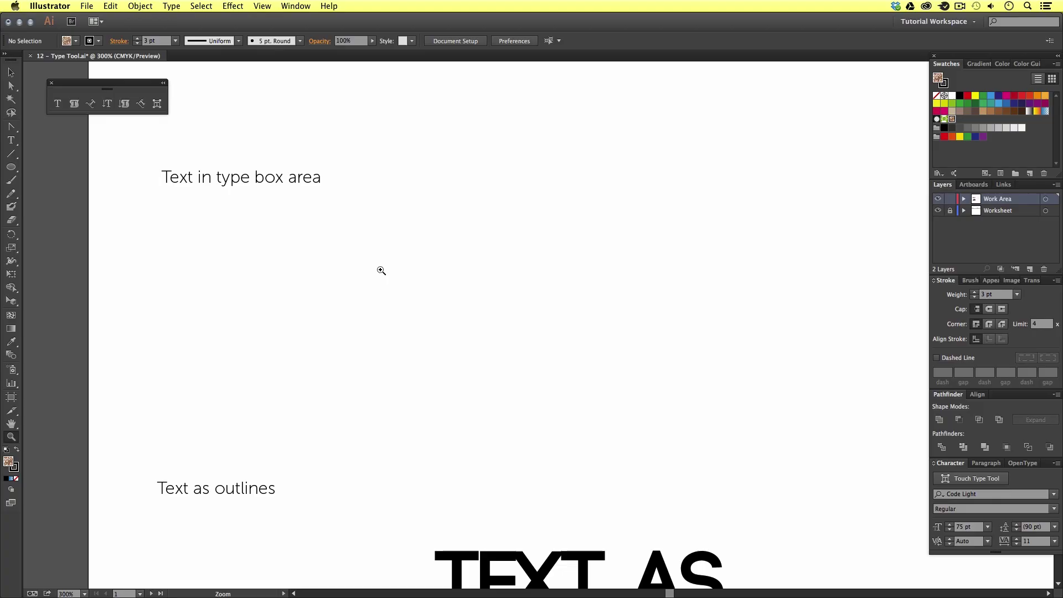
{"action": "scroll", "coordinate": [441, 392], "scroll_direction": "up", "scroll_amount": 15}
{"action": "scroll", "coordinate": [441, 392], "scroll_direction": "left", "scroll_amount": 15}
{"action": "scroll", "coordinate": [530, 370], "scroll_direction": "up", "scroll_amount": 5}
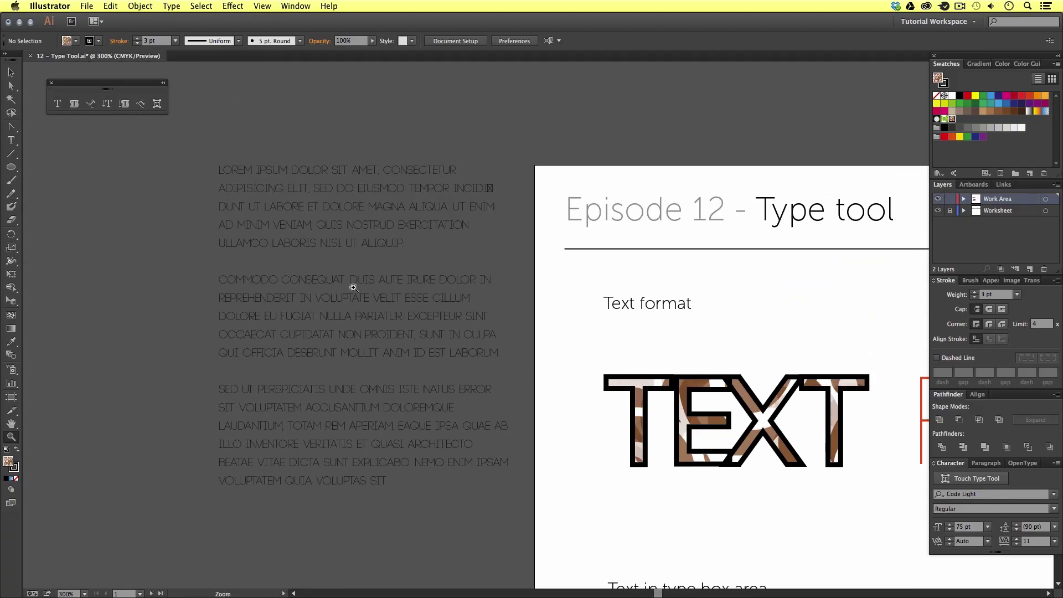
Select all the lorem ipsum text on the pasteboard for copying.
{"action": "key", "text": "t"}
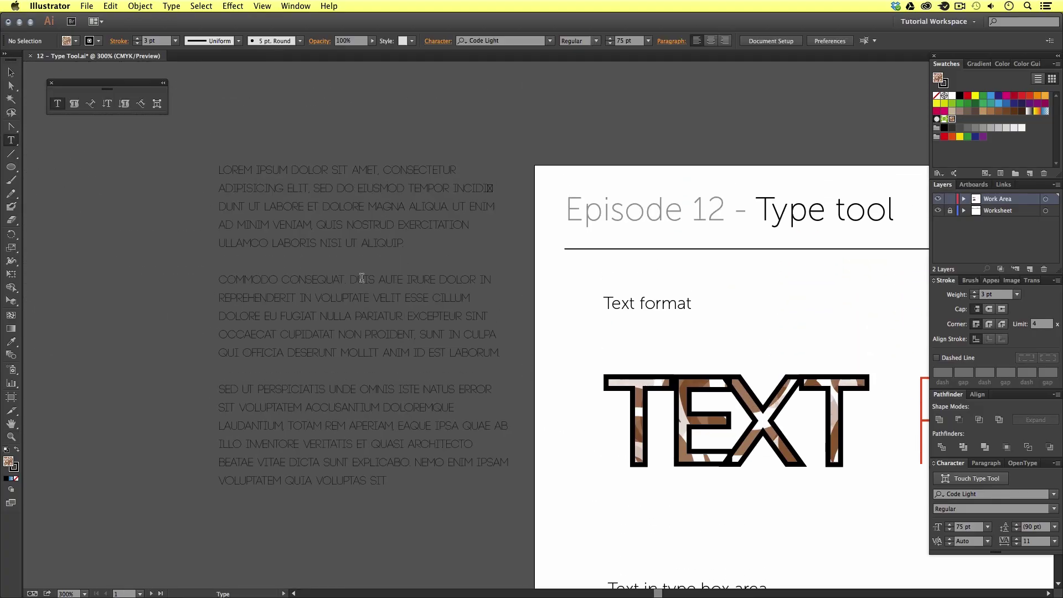
{"action": "left_click", "coordinate": [362, 278]}
{"action": "key", "text": "ctrl+a"}
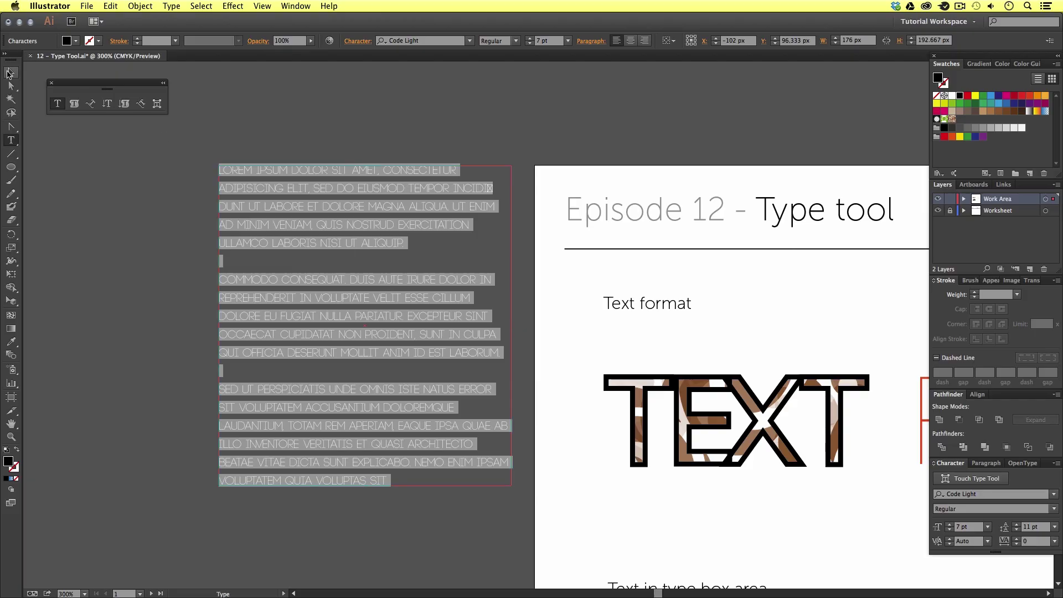
{"action": "left_click", "coordinate": [10, 73]}
{"action": "left_click", "coordinate": [136, 230]}
Draw an empty type area beneath the 'Text in type box area' label.
{"action": "scroll", "coordinate": [268, 147], "scroll_direction": "down", "scroll_amount": 10}
{"action": "scroll", "coordinate": [268, 147], "scroll_direction": "right", "scroll_amount": 10}
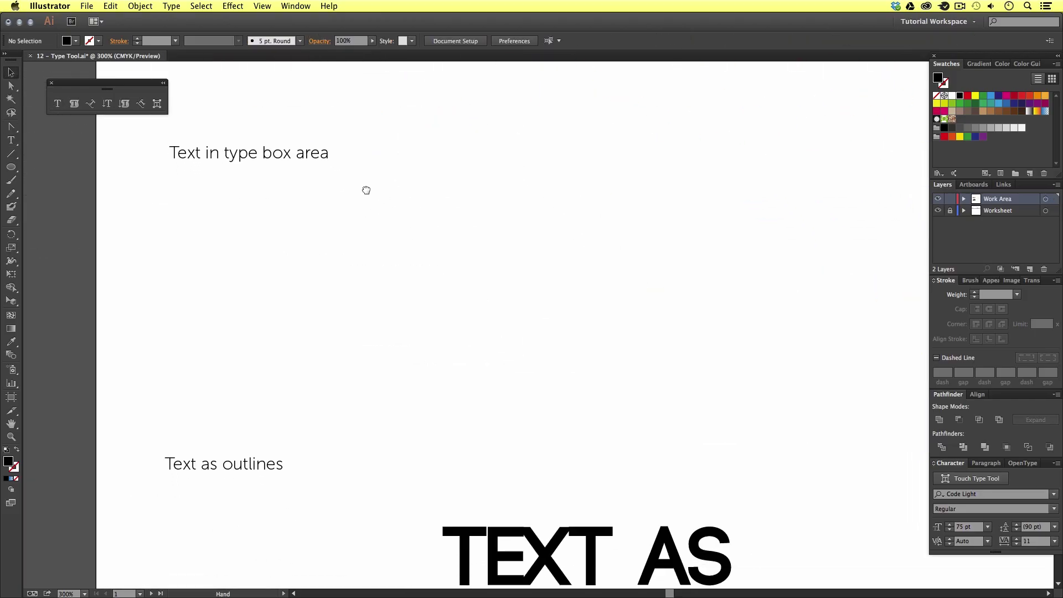
{"action": "key", "text": "t"}
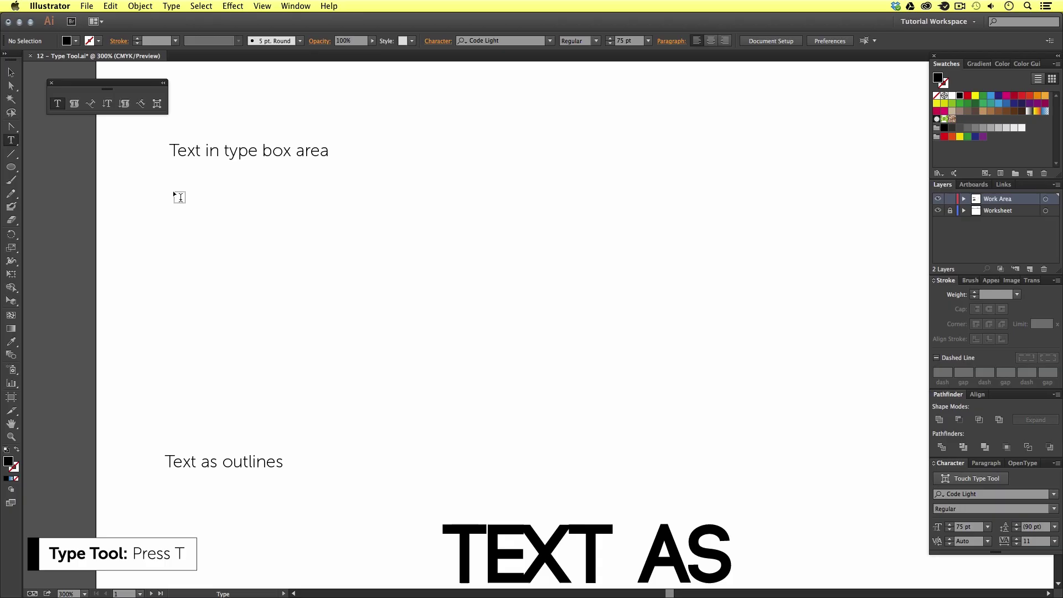
{"action": "left_click_drag", "start_coordinate": [173, 192], "coordinate": [416, 417]}
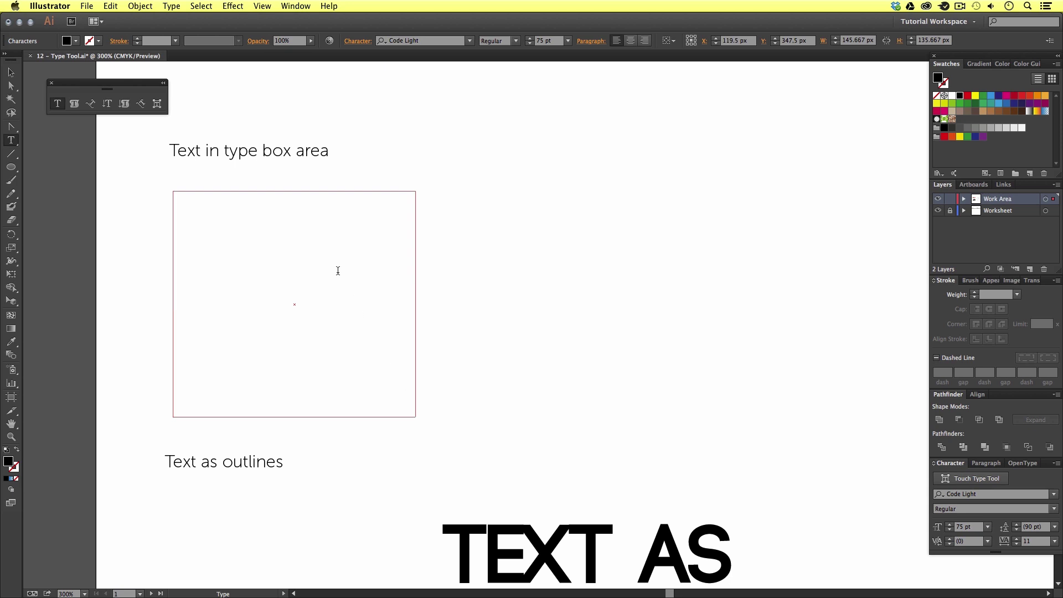
Paste the lorem ipsum paragraphs into the type box and reposition the frame.
{"action": "key", "text": "super+v"}
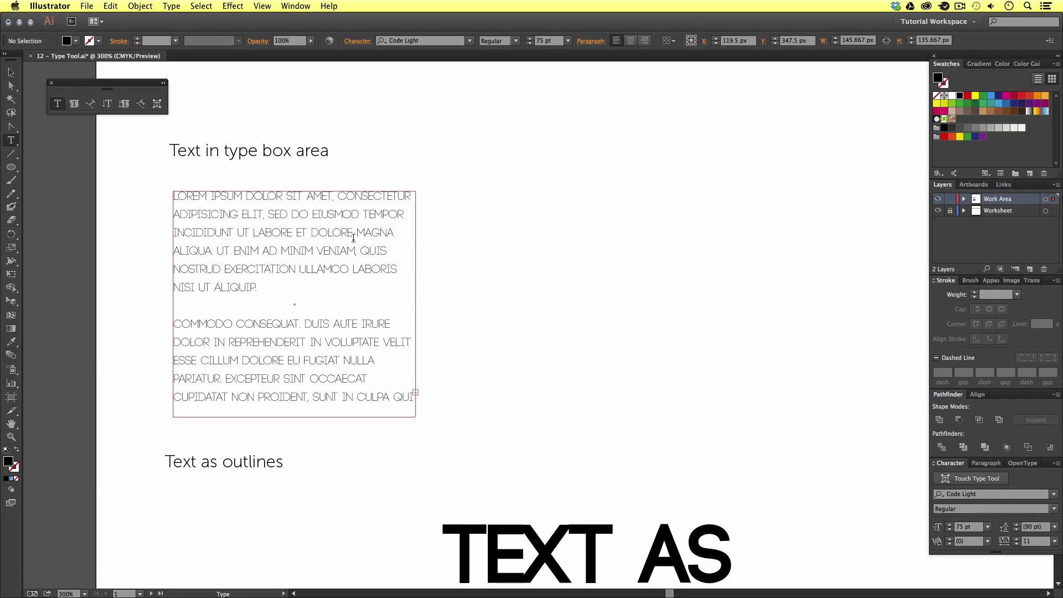
{"action": "left_click", "coordinate": [11, 72]}
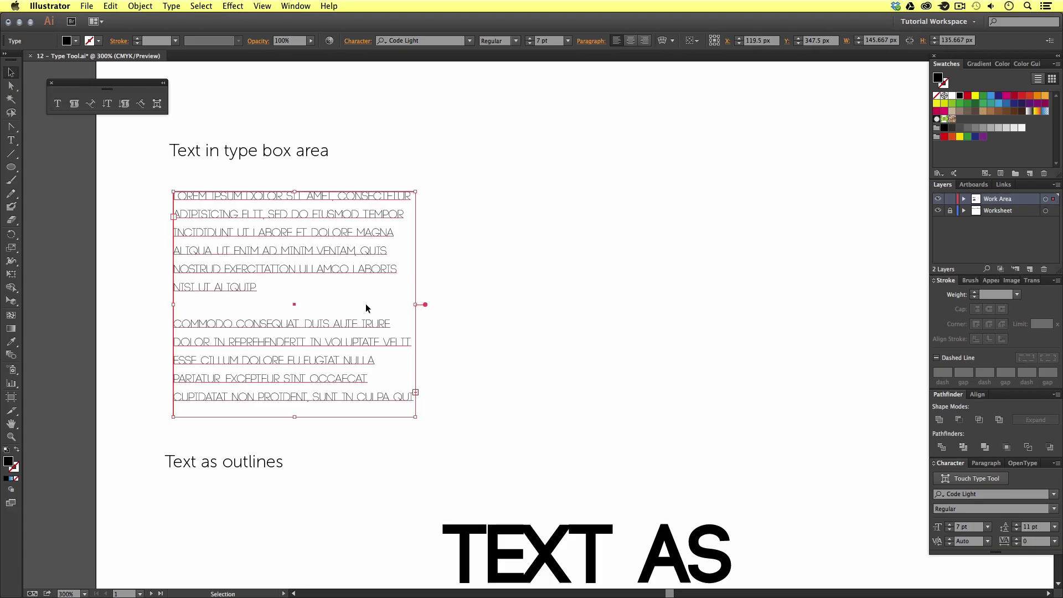
{"action": "left_click_drag", "start_coordinate": [365, 303], "coordinate": [422, 302]}
{"action": "left_click", "coordinate": [347, 332]}
{"action": "left_click", "coordinate": [332, 350]}
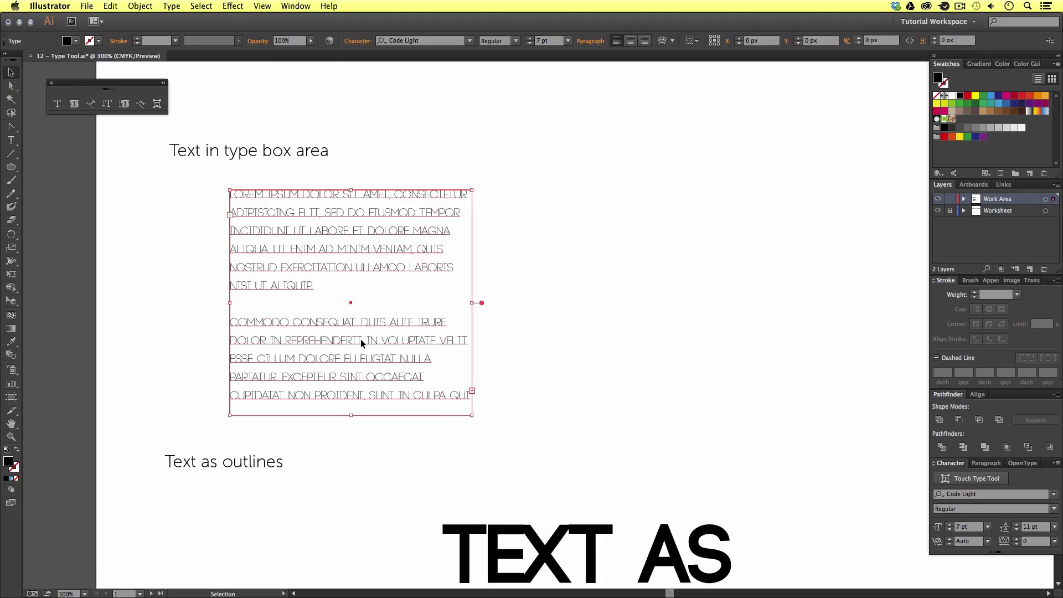
{"action": "left_click_drag", "start_coordinate": [375, 339], "coordinate": [309, 365]}
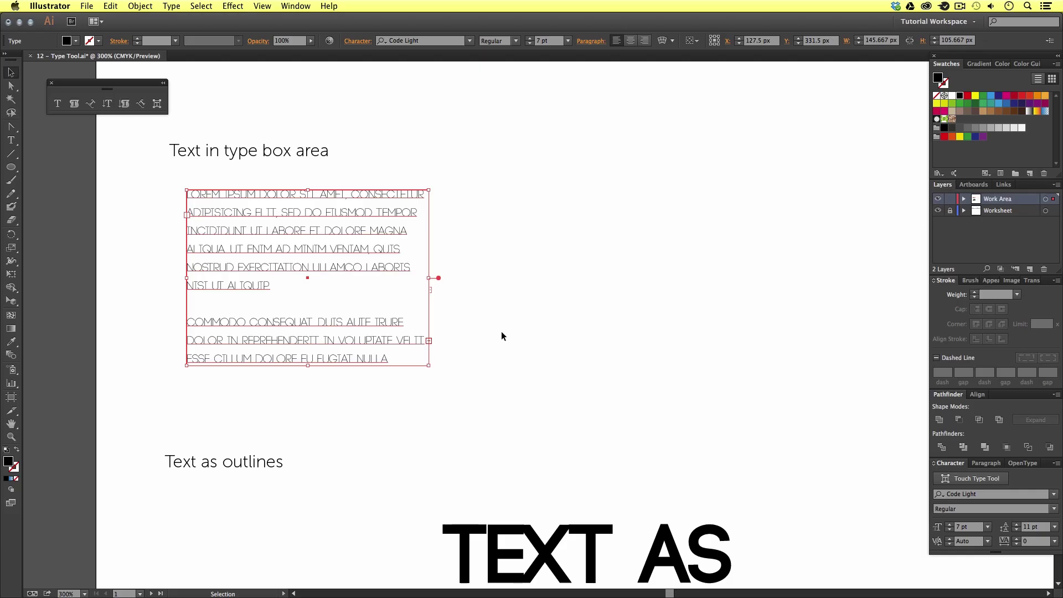
Thread the overflow text into a second linked box drawn beside the first column.
{"action": "key", "text": "a"}
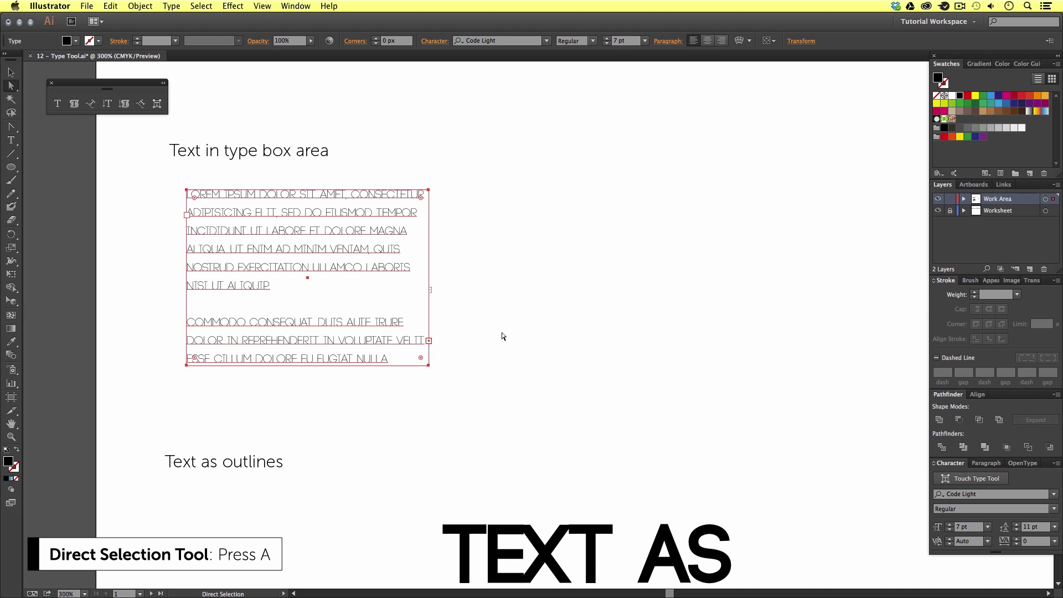
{"action": "left_click", "coordinate": [430, 341]}
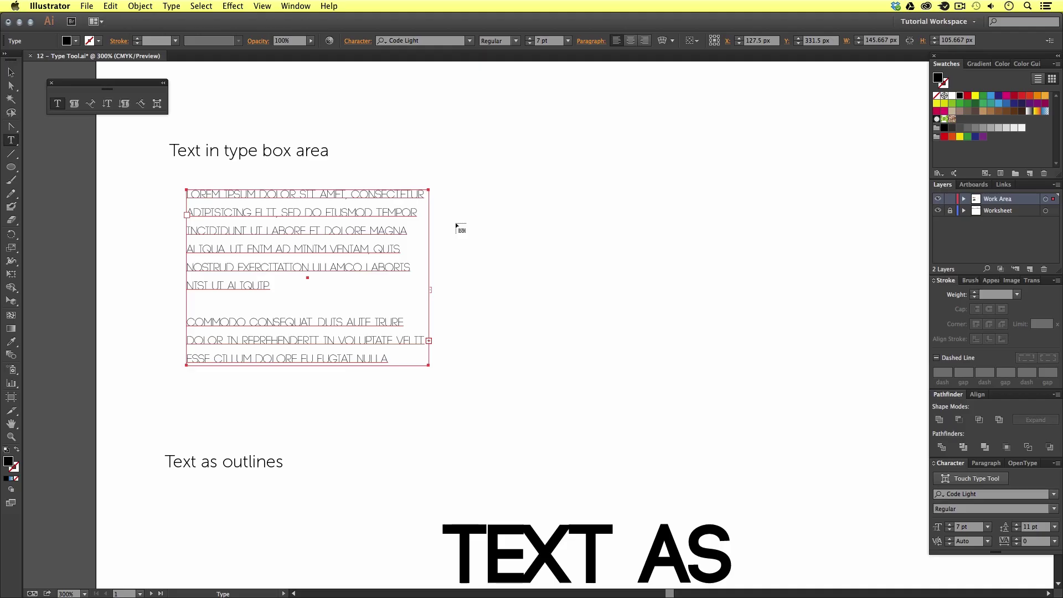
{"action": "left_click_drag", "start_coordinate": [456, 224], "coordinate": [714, 435]}
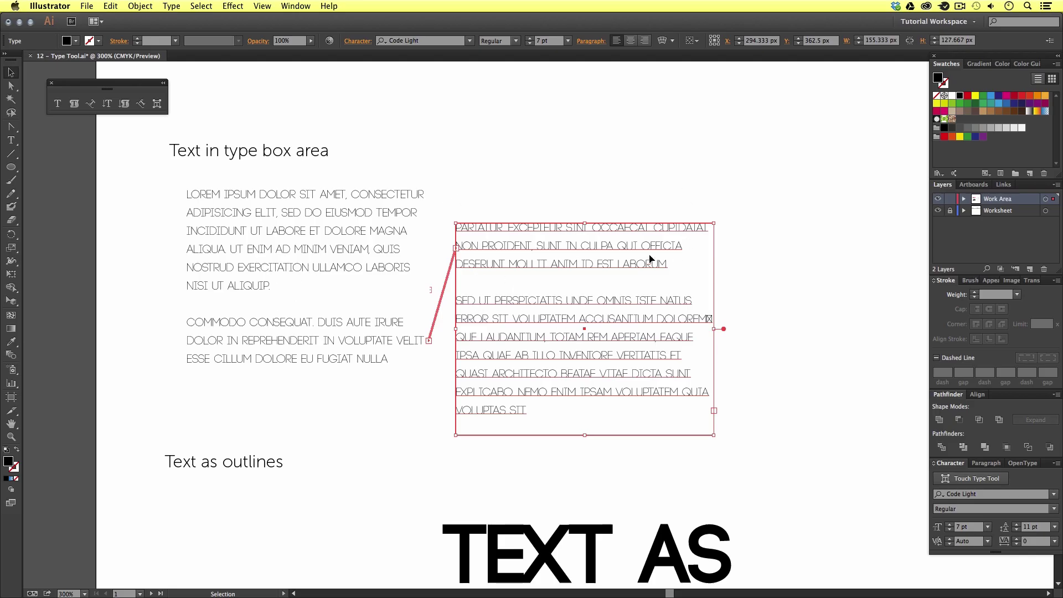
{"action": "scroll", "coordinate": [650, 248], "scroll_direction": "right", "scroll_amount": 5}
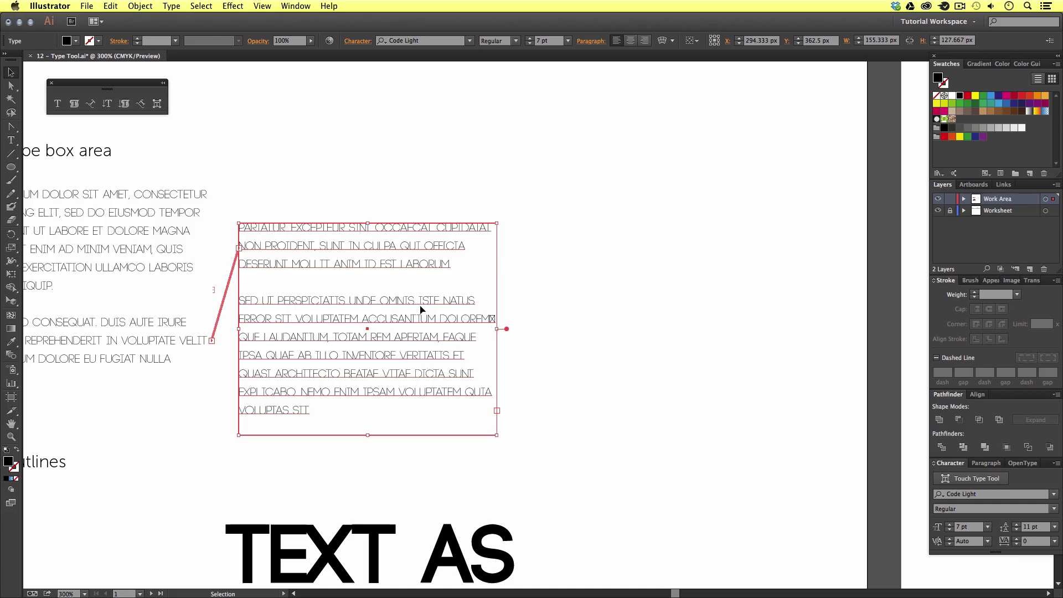
{"action": "scroll", "coordinate": [264, 278], "scroll_direction": "left", "scroll_amount": 3}
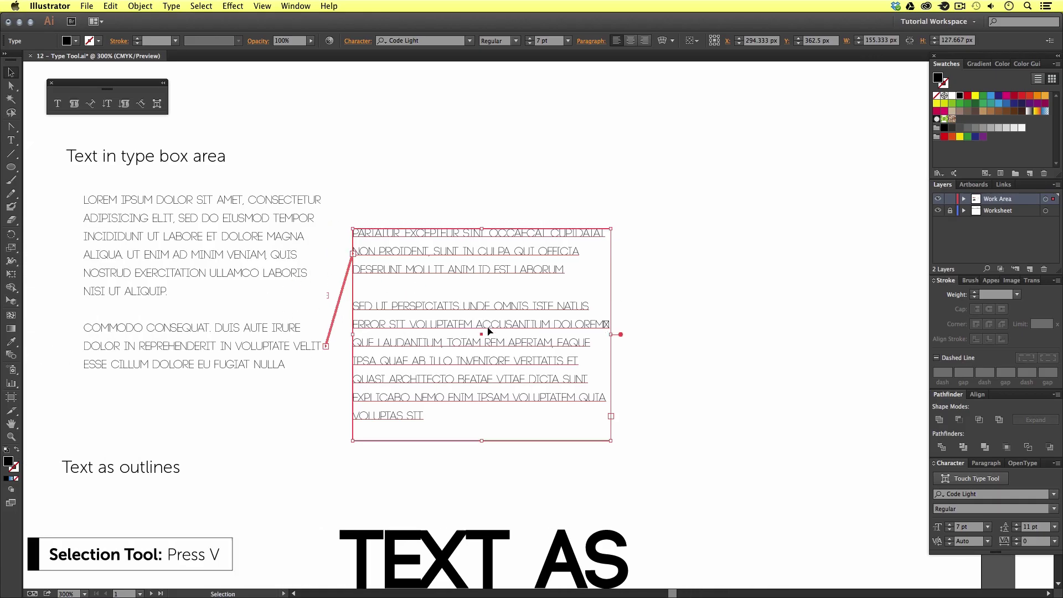
Move the linked box up and right, then highlight text across both boxes to check the flow.
{"action": "left_click_drag", "start_coordinate": [490, 332], "coordinate": [528, 285]}
{"action": "mouse_move", "coordinate": [519, 394]}
{"action": "left_mouse_down"}
{"action": "mouse_move", "coordinate": [519, 443]}
{"action": "mouse_move", "coordinate": [518, 395]}
{"action": "left_mouse_up"}
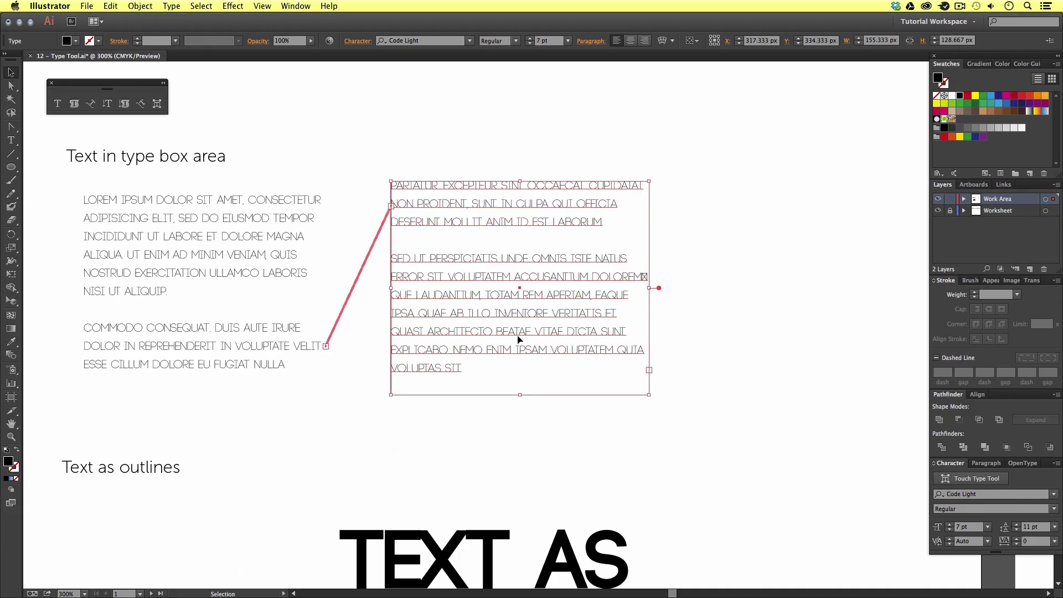
{"action": "key", "text": "t"}
{"action": "left_click_drag", "start_coordinate": [465, 367], "coordinate": [379, 260]}
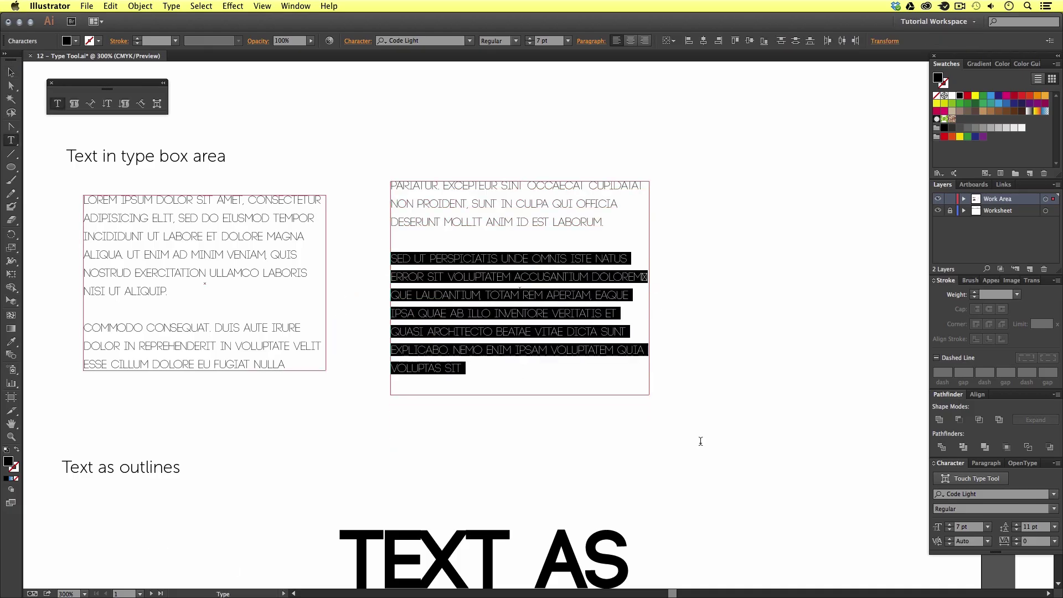
{"action": "left_click_drag", "start_coordinate": [497, 203], "coordinate": [205, 254]}
{"action": "left_click_drag", "start_coordinate": [145, 236], "coordinate": [308, 273]}
{"action": "left_click_drag", "start_coordinate": [465, 276], "coordinate": [565, 354]}
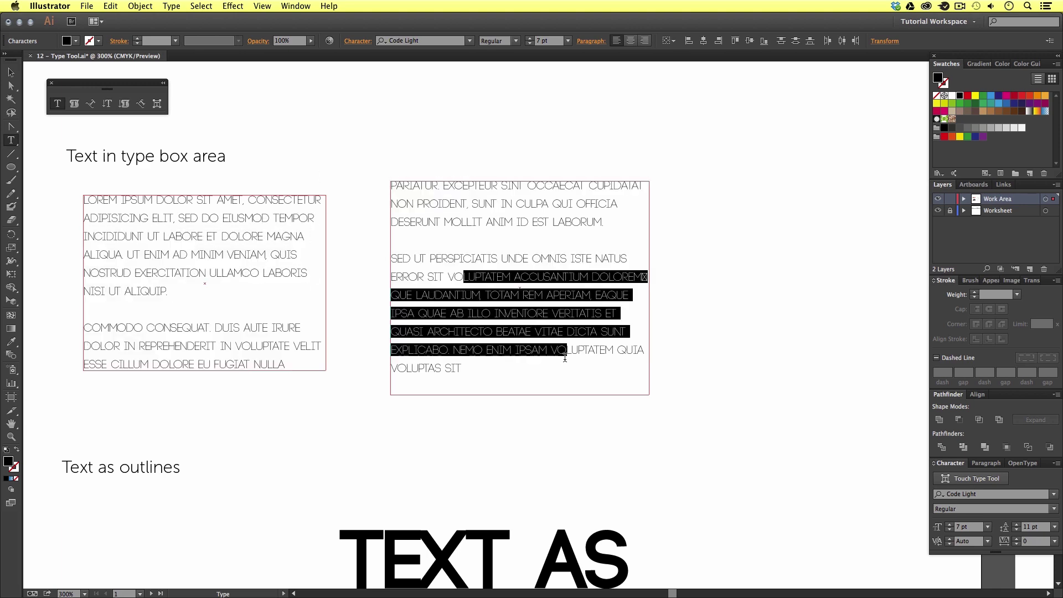
Deselect the linked text frames and shift the artwork into a better view.
{"action": "left_click", "coordinate": [16, 74]}
{"action": "left_click", "coordinate": [709, 299]}
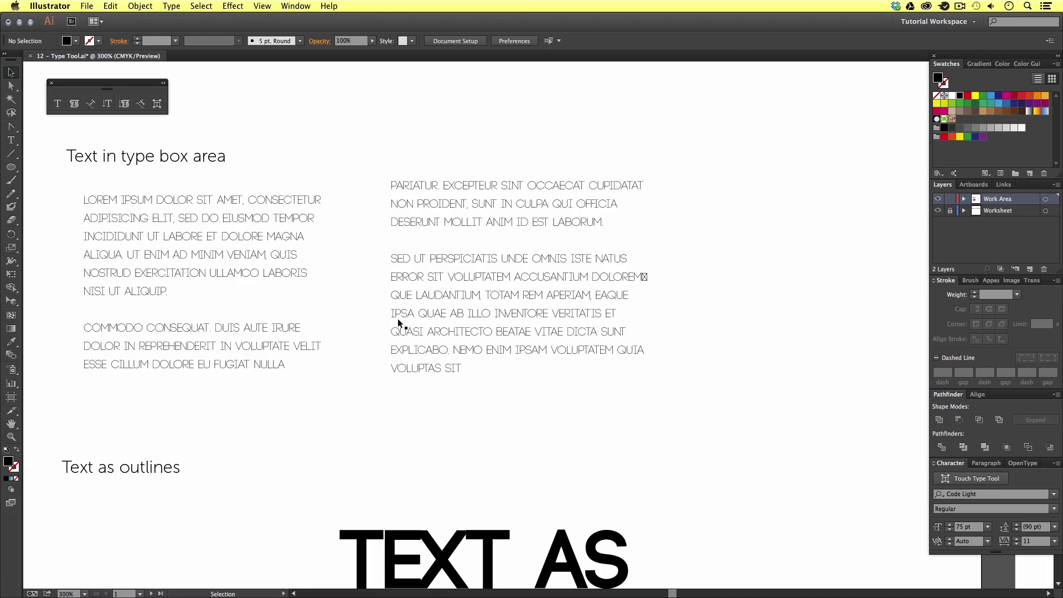
{"action": "key", "text": "z"}
{"action": "left_click_drag", "start_coordinate": [457, 311], "coordinate": [505, 335]}
{"action": "key", "text": "v"}
Drop the linked box lower to align the columns, then select the TEXT AS OUTLINES heading.
{"action": "left_click", "coordinate": [529, 300]}
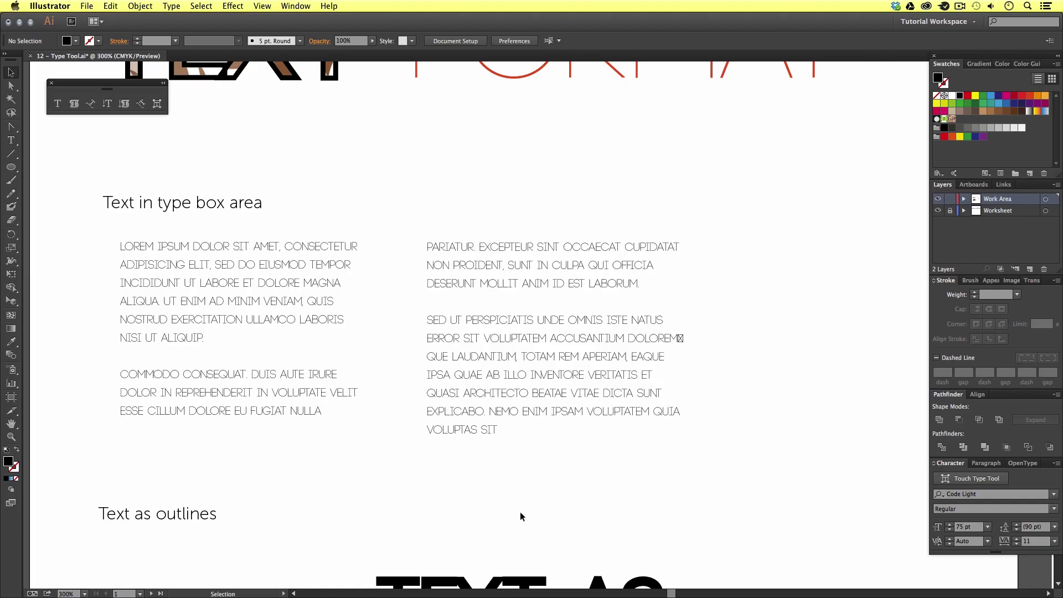
{"action": "scroll", "coordinate": [531, 519], "scroll_direction": "down", "scroll_amount": 10}
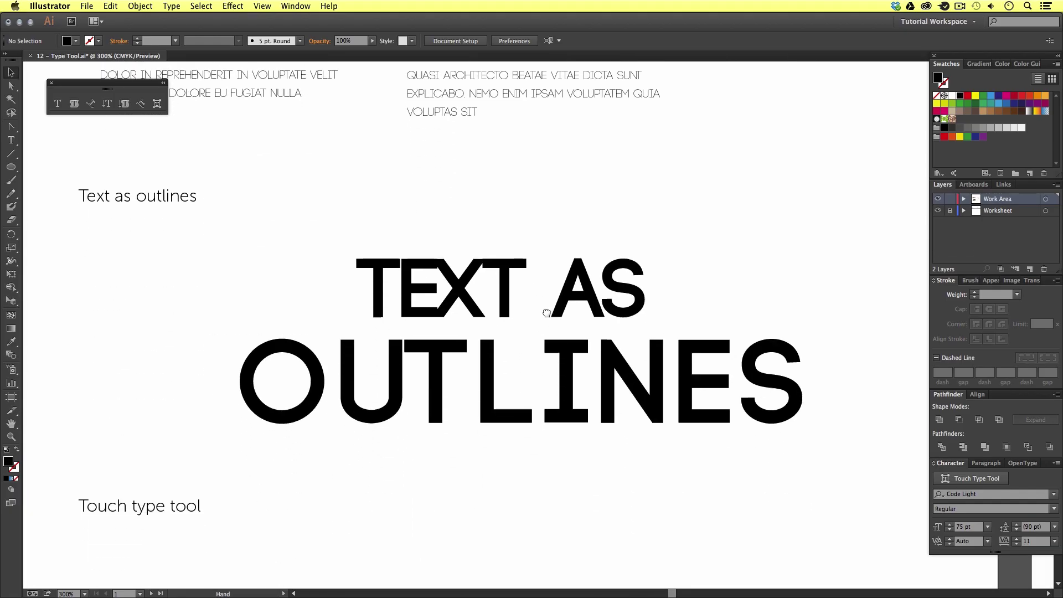
{"action": "scroll", "coordinate": [546, 313], "scroll_direction": "right", "scroll_amount": 2}
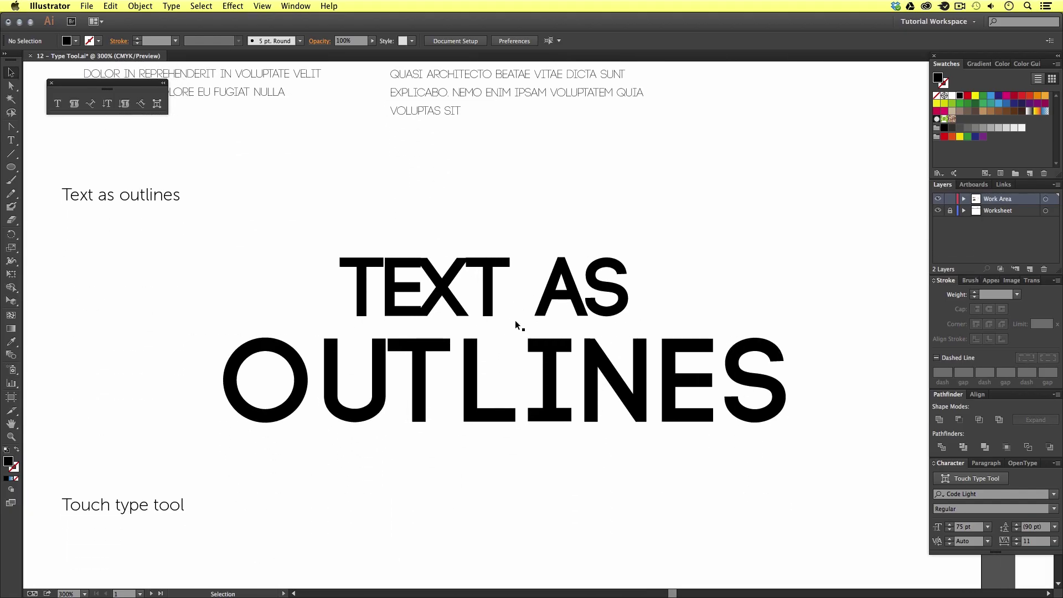
{"action": "left_click", "coordinate": [488, 306]}
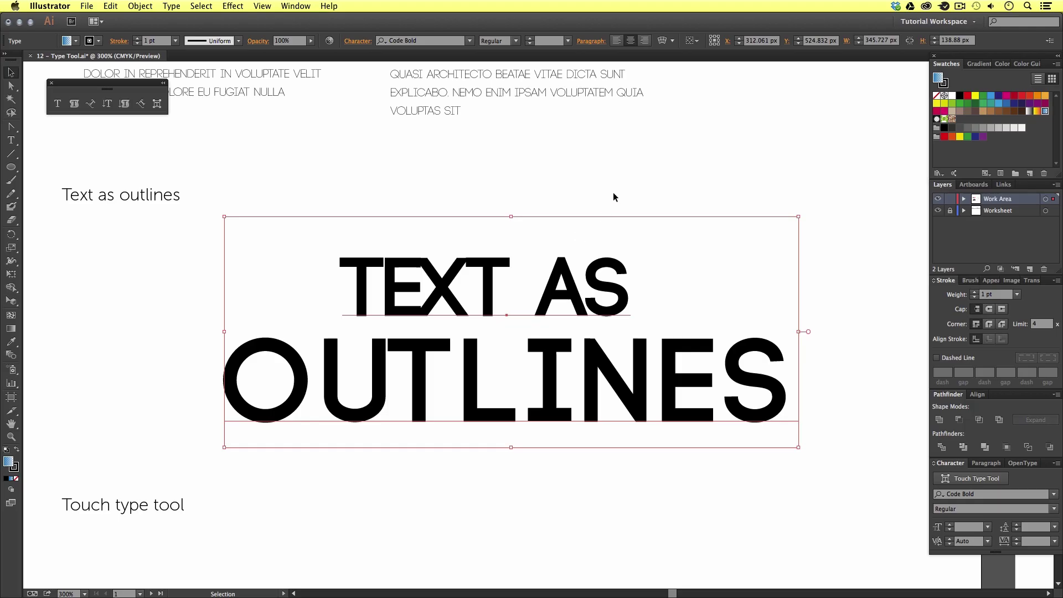
Highlight the words TEXT and OUTLINES to confirm the heading is still live type.
{"action": "double_click", "coordinate": [580, 307]}
{"action": "left_click_drag", "start_coordinate": [382, 284], "coordinate": [463, 388]}
{"action": "left_click", "coordinate": [584, 383]}
{"action": "left_click_drag", "start_coordinate": [225, 368], "coordinate": [785, 368]}
{"action": "left_click_drag", "start_coordinate": [509, 293], "coordinate": [346, 291]}
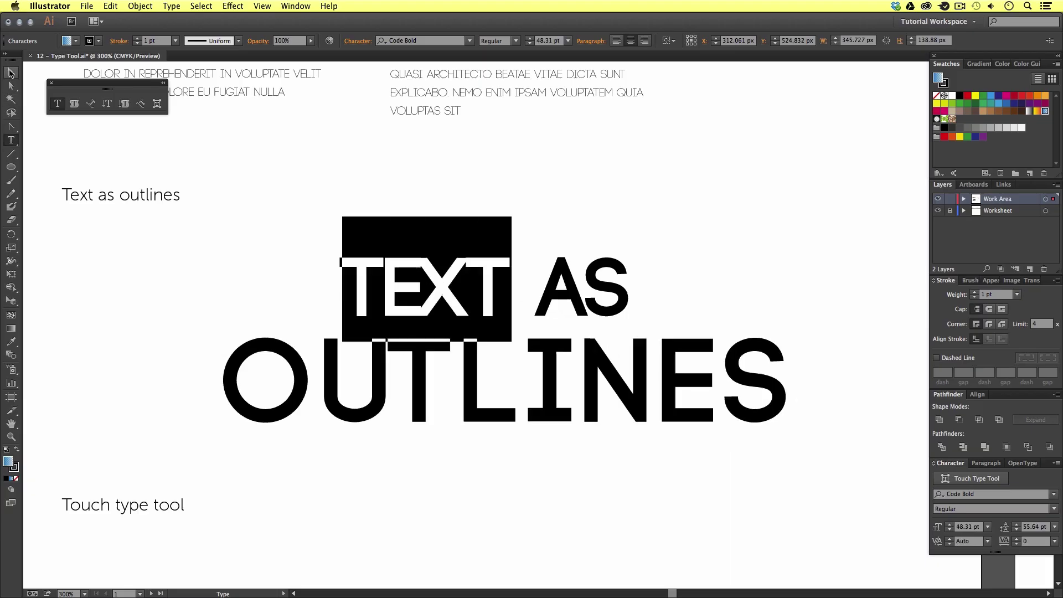
{"action": "left_click", "coordinate": [525, 363]}
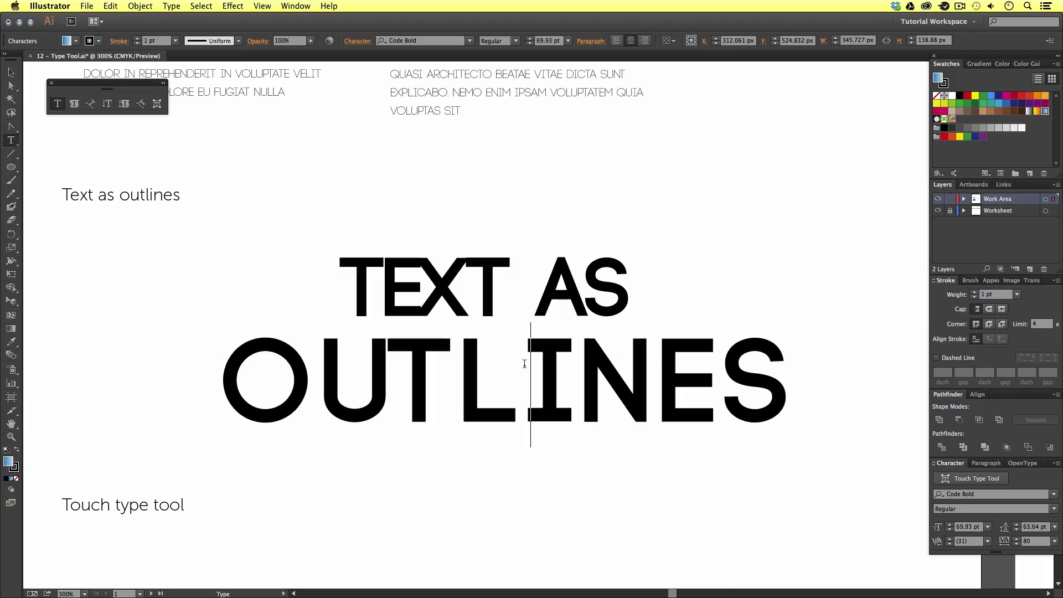
Convert the TEXT AS OUTLINES heading into outline shapes with Create Outlines.
{"action": "left_click", "coordinate": [11, 73]}
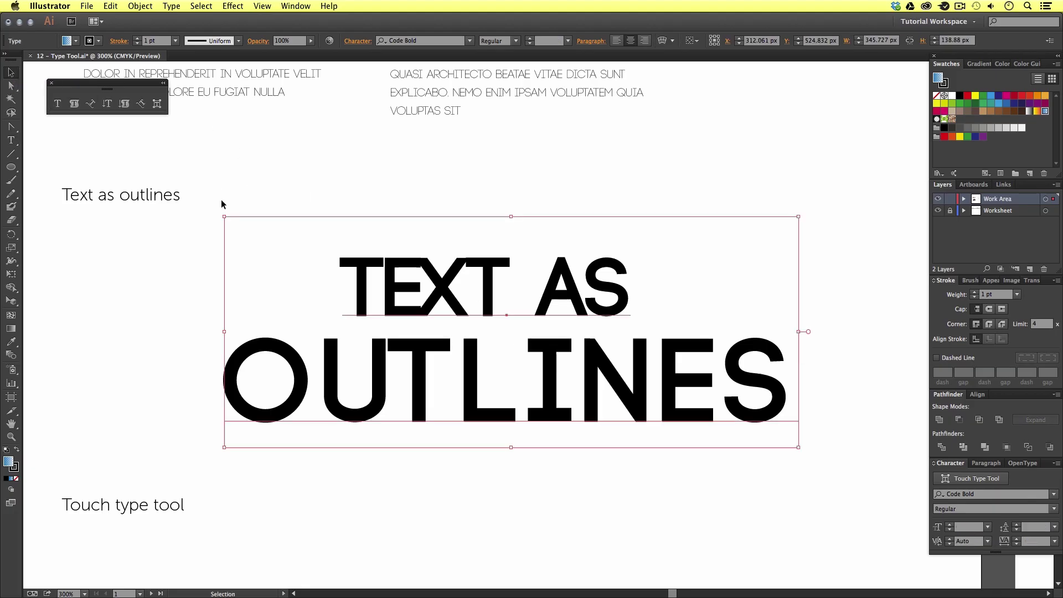
{"action": "left_click", "coordinate": [175, 281]}
{"action": "left_click", "coordinate": [395, 305]}
{"action": "right_click", "coordinate": [446, 293]}
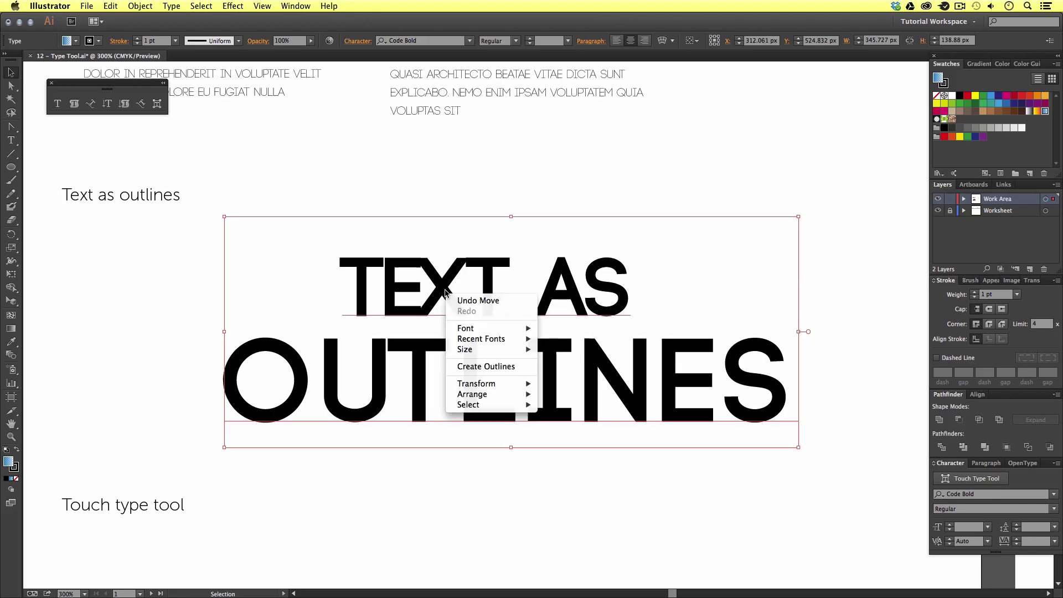
{"action": "left_click", "coordinate": [493, 367]}
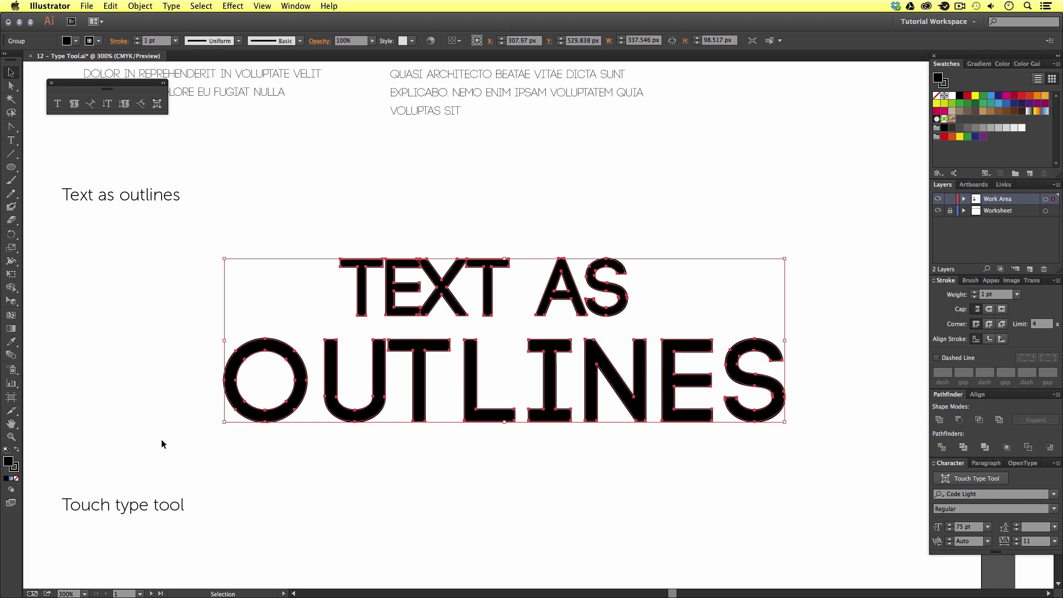
Give the outlined lettering a white fill and a rough charcoal brush stroke at 0.75 pt.
{"action": "left_click", "coordinate": [6, 450]}
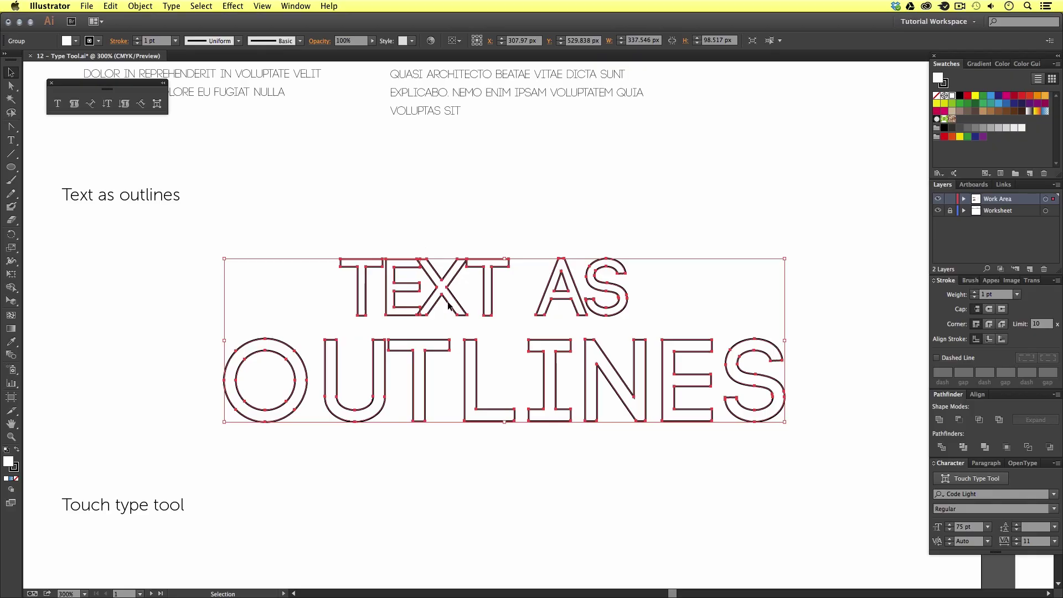
{"action": "left_click", "coordinate": [497, 443]}
{"action": "left_click", "coordinate": [487, 416]}
{"action": "left_click", "coordinate": [969, 281]}
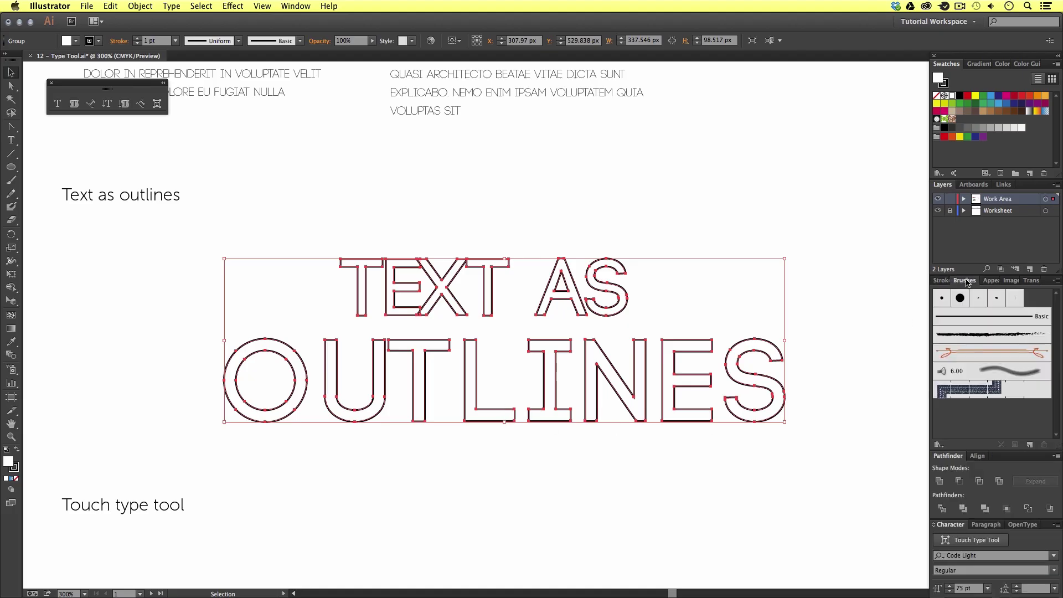
{"action": "left_click", "coordinate": [965, 340]}
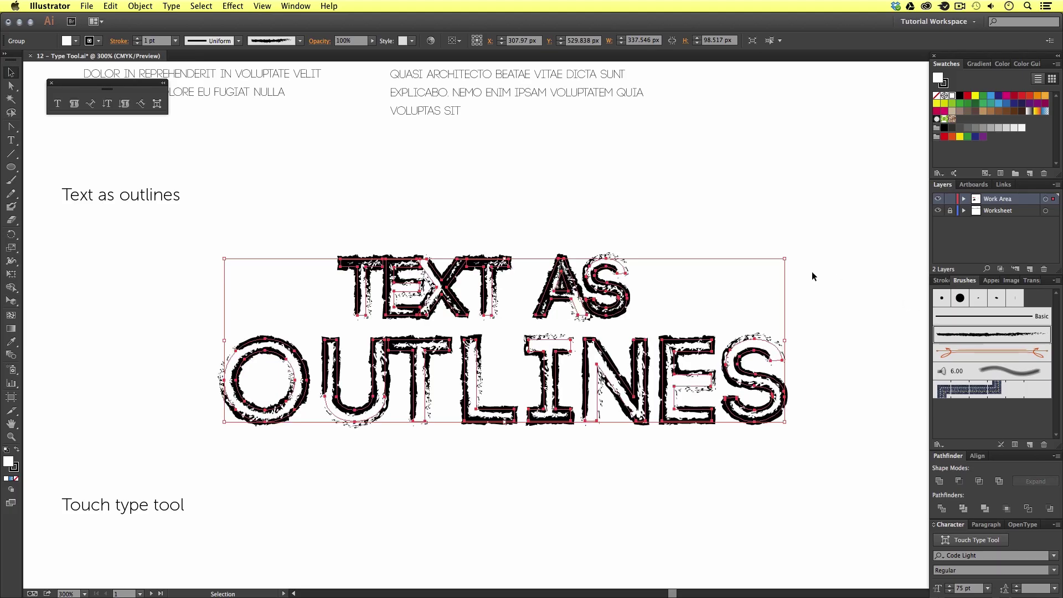
{"action": "left_click", "coordinate": [175, 41]}
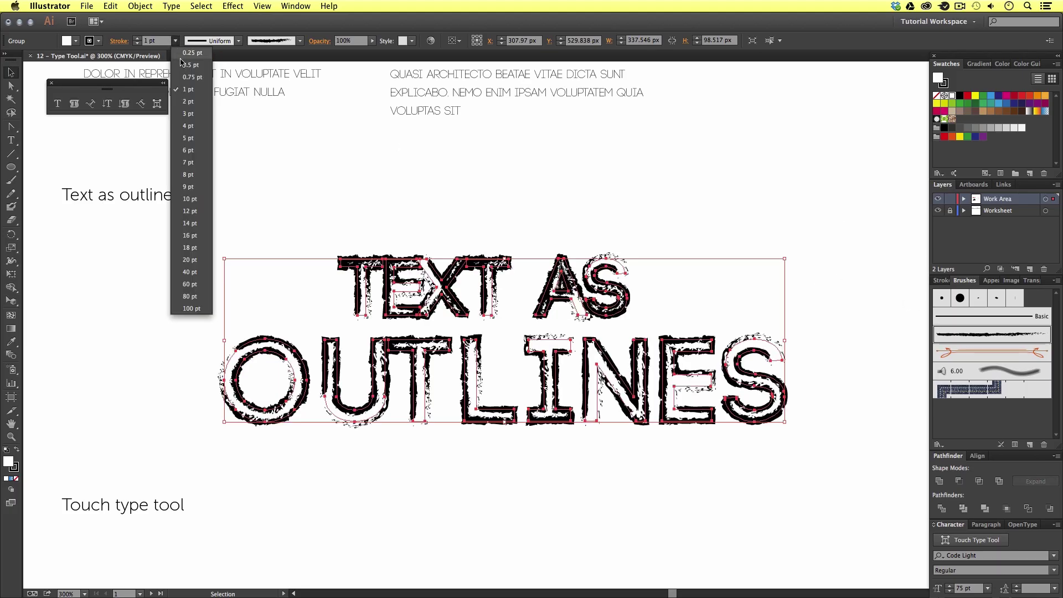
{"action": "left_click", "coordinate": [190, 76]}
{"action": "left_click", "coordinate": [472, 231]}
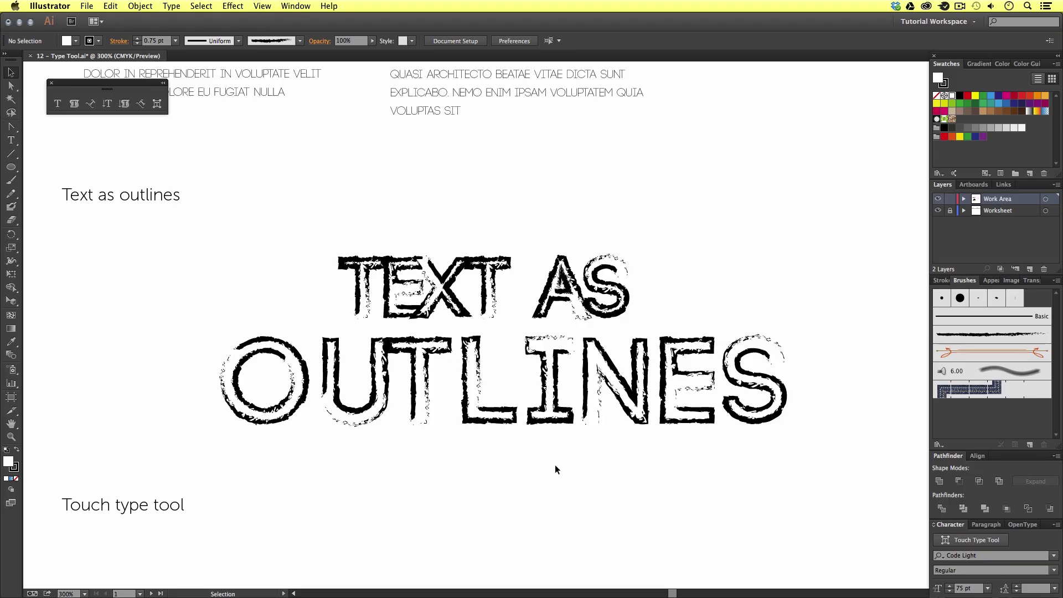
Scroll to the TOUCH TYPE line and pick its letter O with the Touch Type Tool.
{"action": "scroll", "coordinate": [562, 513], "scroll_direction": "down", "scroll_amount": 10}
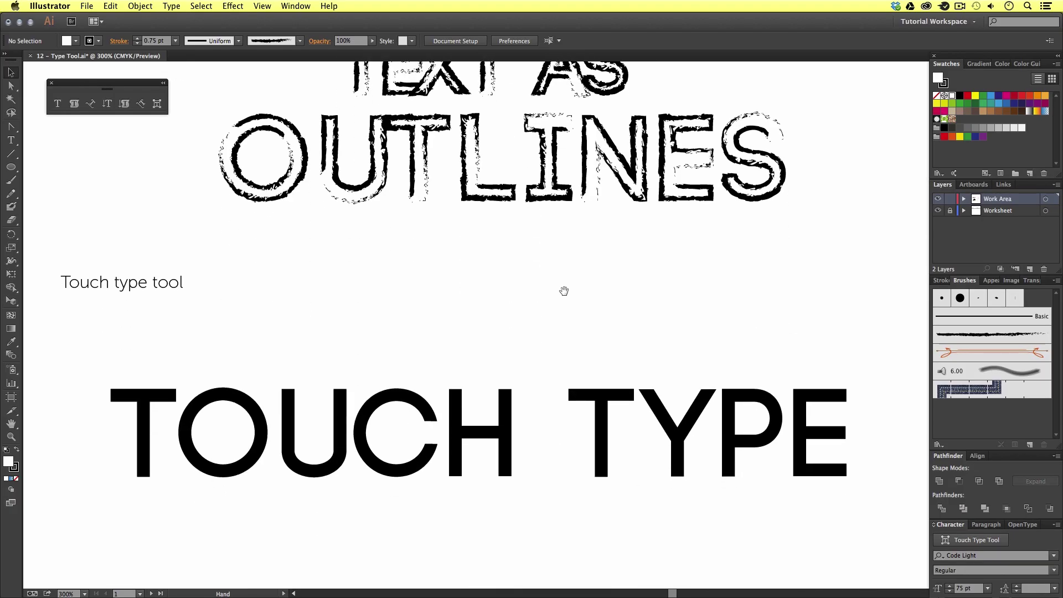
{"action": "left_click_drag", "start_coordinate": [569, 316], "coordinate": [565, 309]}
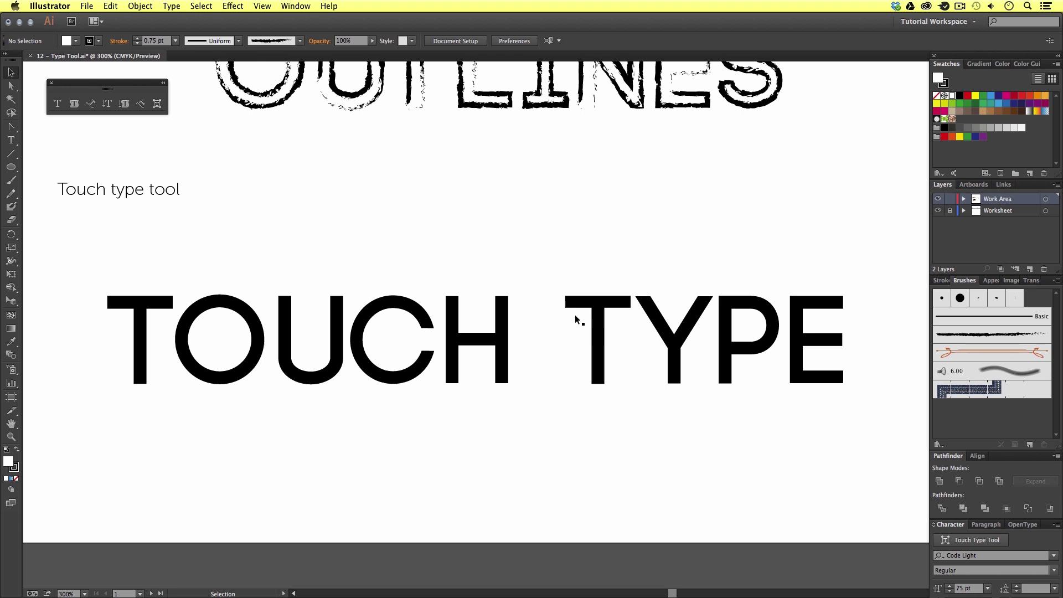
{"action": "left_click", "coordinate": [423, 312]}
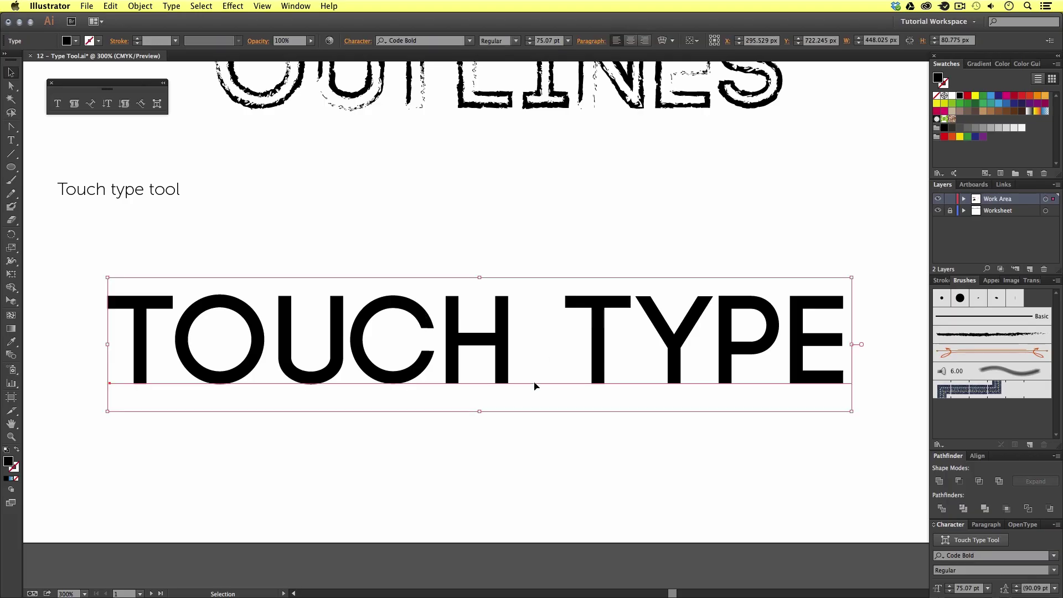
{"action": "left_click", "coordinate": [533, 434]}
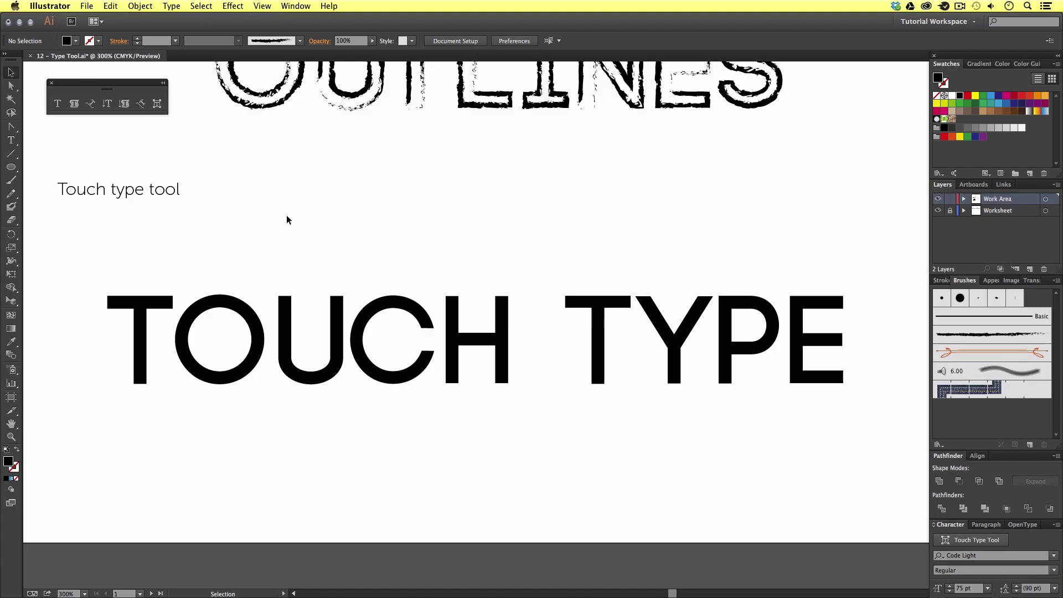
{"action": "key", "text": "shift+t"}
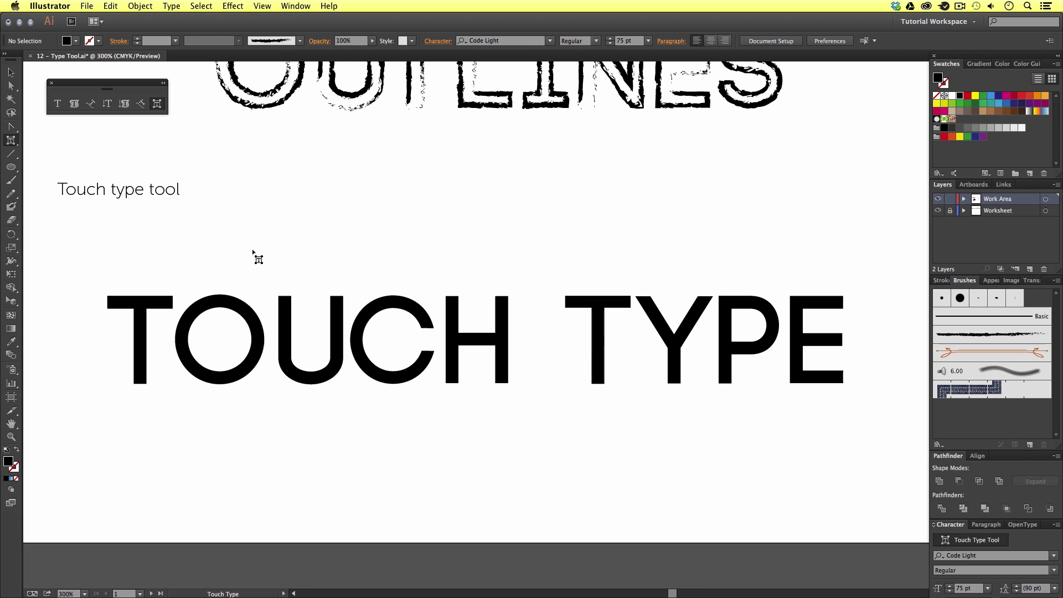
{"action": "left_click", "coordinate": [226, 376]}
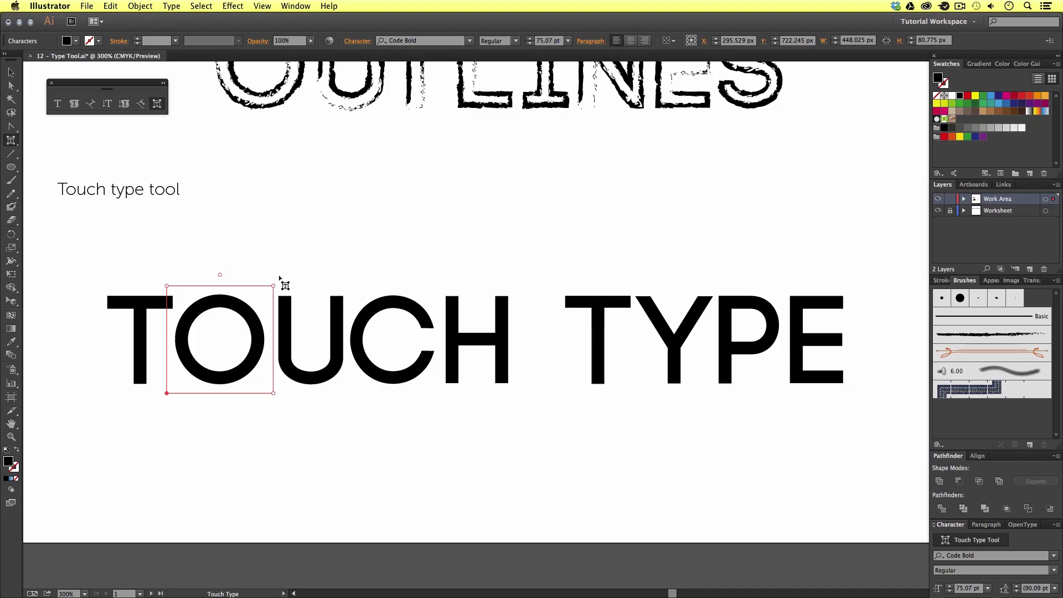
Rotate and narrow the O, then enlarge and tilt the C in TOUCH TYPE.
{"action": "left_click_drag", "start_coordinate": [220, 274], "coordinate": [293, 267]}
{"action": "left_click_drag", "start_coordinate": [292, 395], "coordinate": [272, 411]}
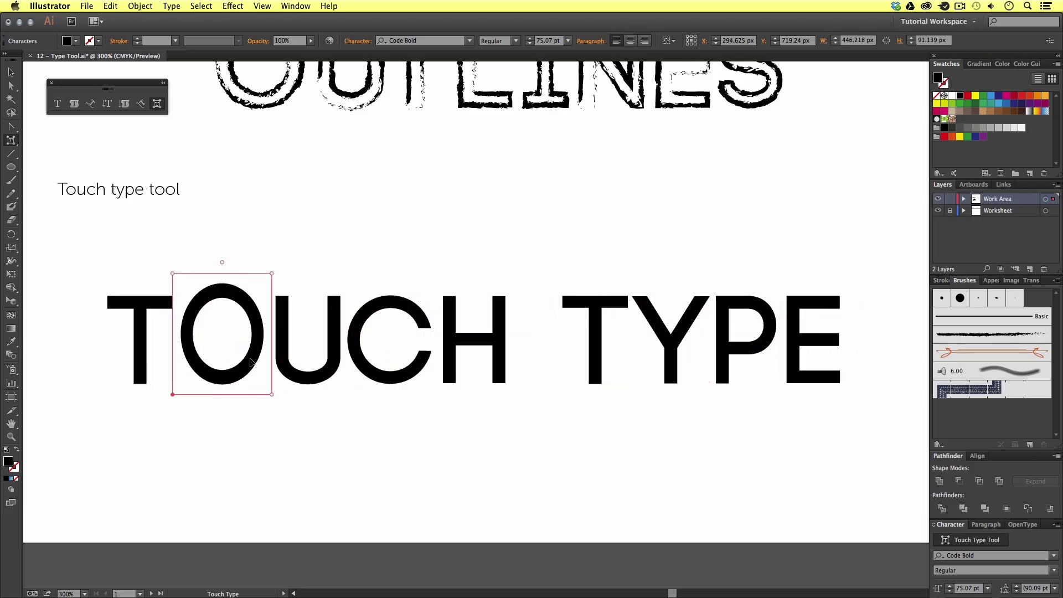
{"action": "left_click", "coordinate": [397, 426]}
{"action": "left_click", "coordinate": [407, 379]}
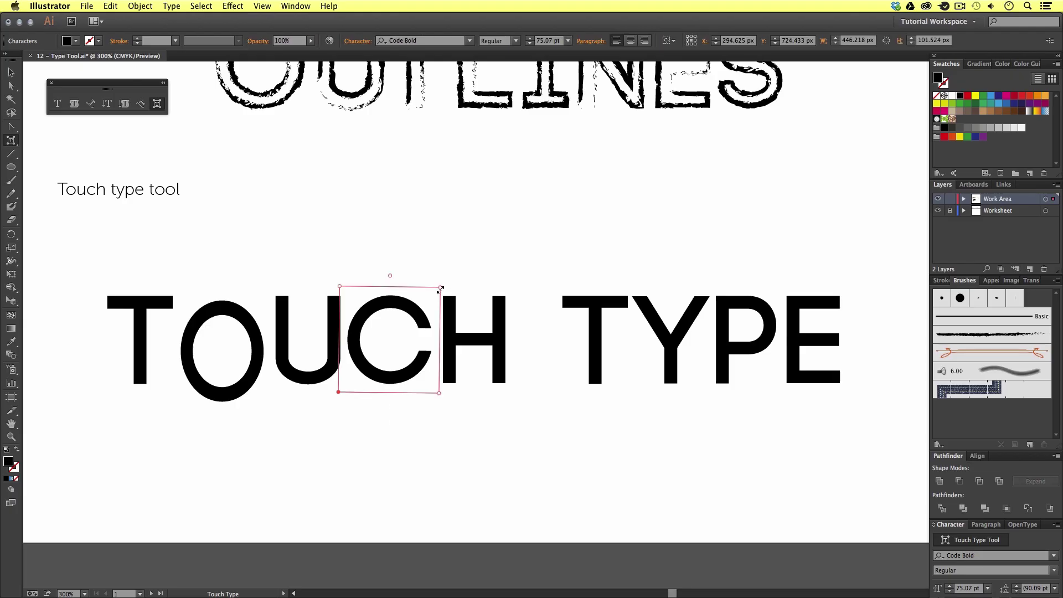
{"action": "left_click_drag", "start_coordinate": [441, 287], "coordinate": [474, 253]}
{"action": "mouse_move", "coordinate": [406, 242]}
{"action": "left_mouse_down"}
{"action": "mouse_move", "coordinate": [387, 244]}
{"action": "mouse_move", "coordinate": [395, 237]}
{"action": "left_mouse_up"}
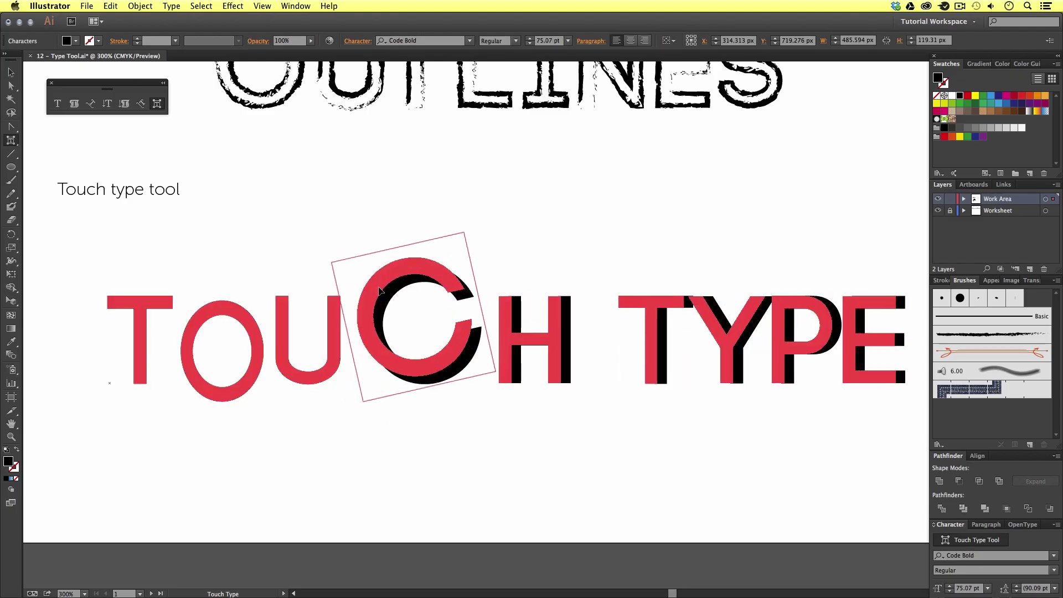
Raise the U above the other letters, tilt it and make it narrower.
{"action": "left_click", "coordinate": [283, 339]}
{"action": "left_click_drag", "start_coordinate": [287, 362], "coordinate": [256, 291]}
{"action": "left_click_drag", "start_coordinate": [275, 204], "coordinate": [256, 198]}
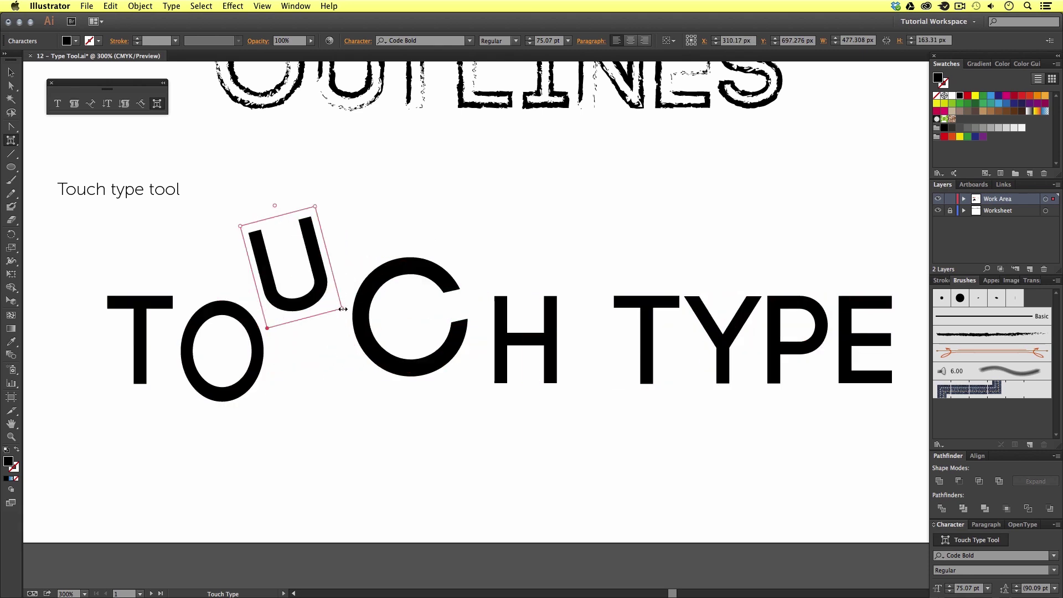
{"action": "left_click_drag", "start_coordinate": [343, 309], "coordinate": [322, 311]}
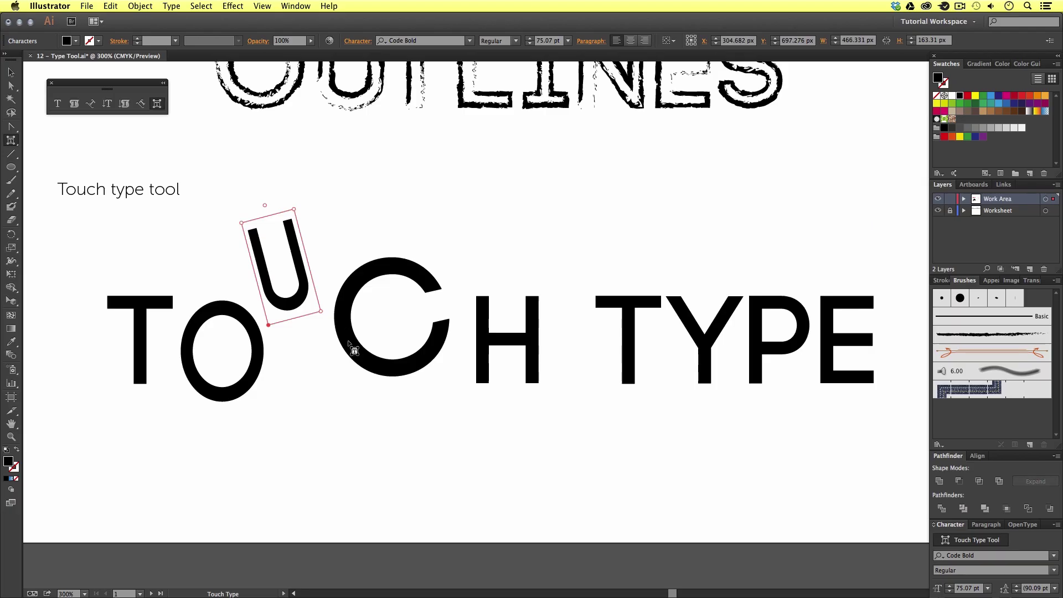
{"action": "left_click", "coordinate": [355, 389]}
Highlight the C, U, O and T as text to confirm TOUCH TYPE stays editable.
{"action": "key", "text": "t"}
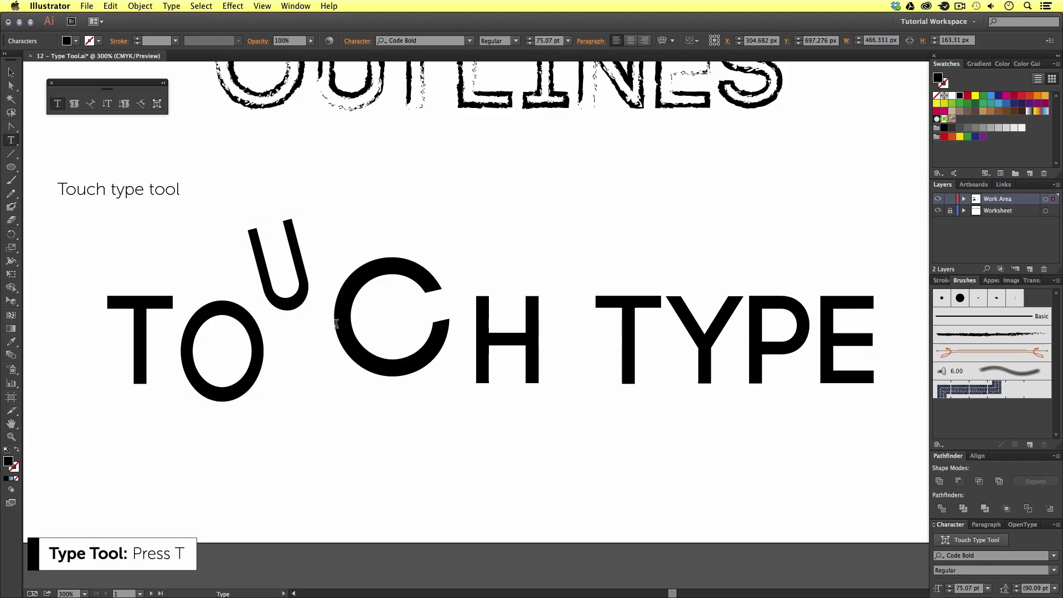
{"action": "left_click_drag", "start_coordinate": [336, 323], "coordinate": [427, 344]}
{"action": "left_click", "coordinate": [272, 260]}
{"action": "left_click_drag", "start_coordinate": [271, 260], "coordinate": [247, 260]}
{"action": "left_click_drag", "start_coordinate": [355, 338], "coordinate": [415, 334]}
{"action": "left_click_drag", "start_coordinate": [182, 346], "coordinate": [239, 354]}
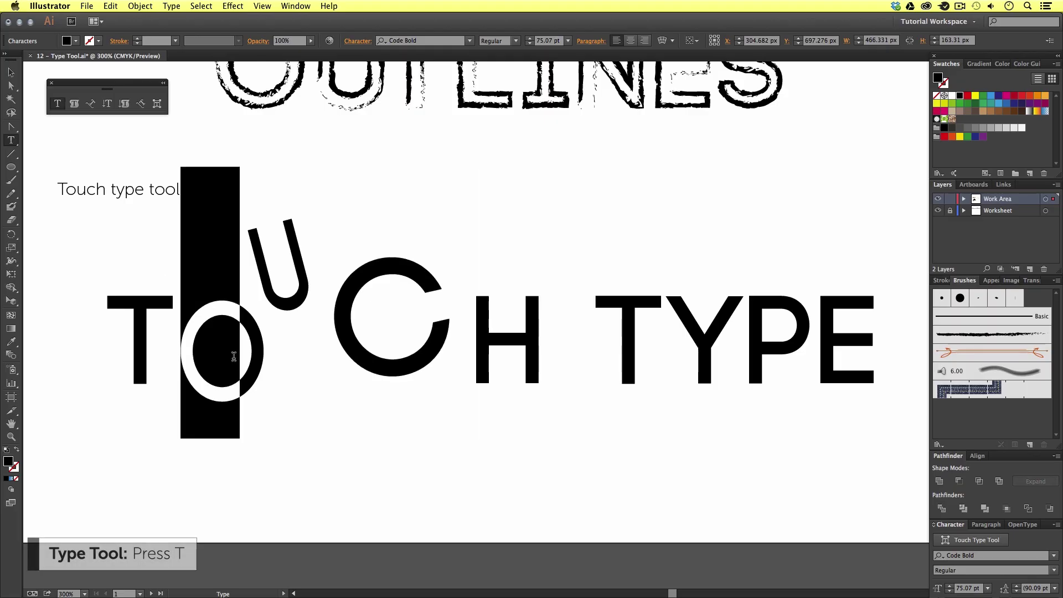
{"action": "left_click_drag", "start_coordinate": [109, 319], "coordinate": [169, 315]}
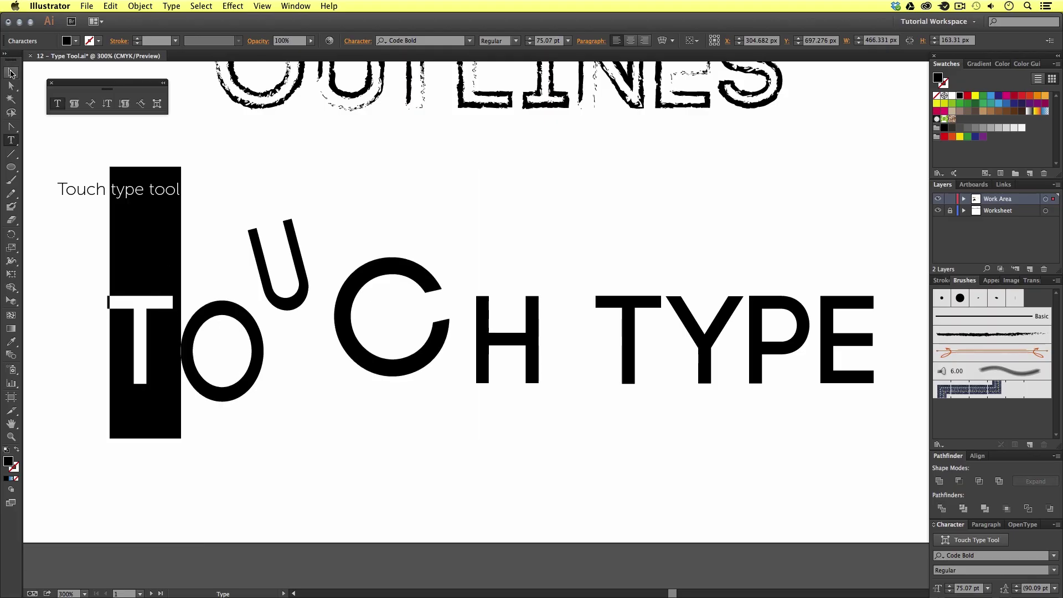
{"action": "left_click", "coordinate": [11, 72]}
{"action": "left_click", "coordinate": [352, 462]}
Zoom out over the pages, then zoom to 200% on the Episode 12 page.
{"action": "key", "text": "z"}
{"action": "left_click", "coordinate": [391, 344], "text": "alt"}
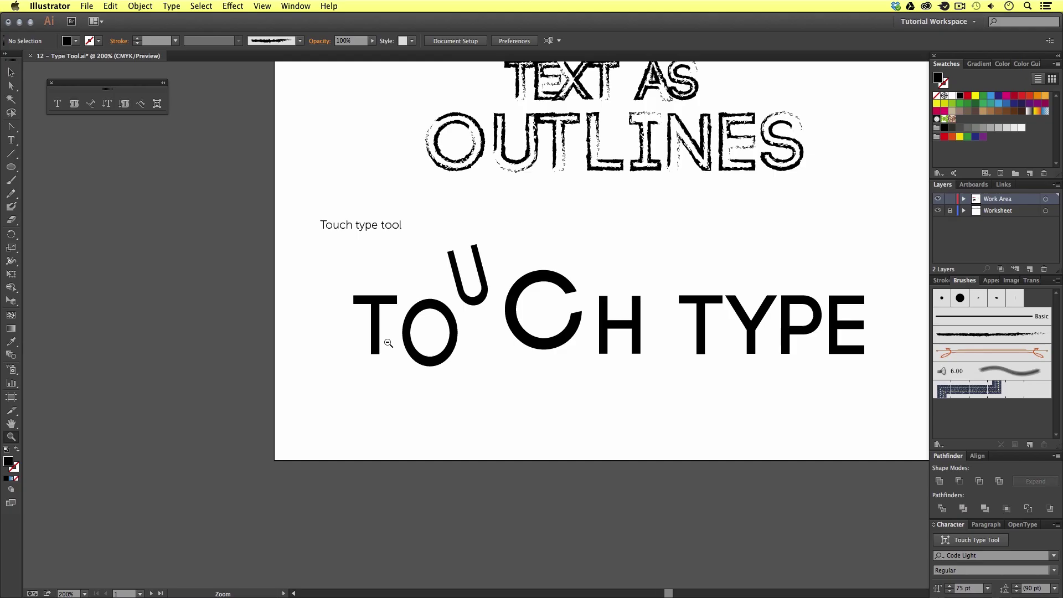
{"action": "left_click", "coordinate": [631, 299], "text": "alt"}
{"action": "left_click_drag", "start_coordinate": [631, 299], "coordinate": [418, 414]}
{"action": "scroll", "coordinate": [418, 414], "scroll_direction": "right", "scroll_amount": 10}
{"action": "scroll", "coordinate": [418, 414], "scroll_direction": "up", "scroll_amount": 5}
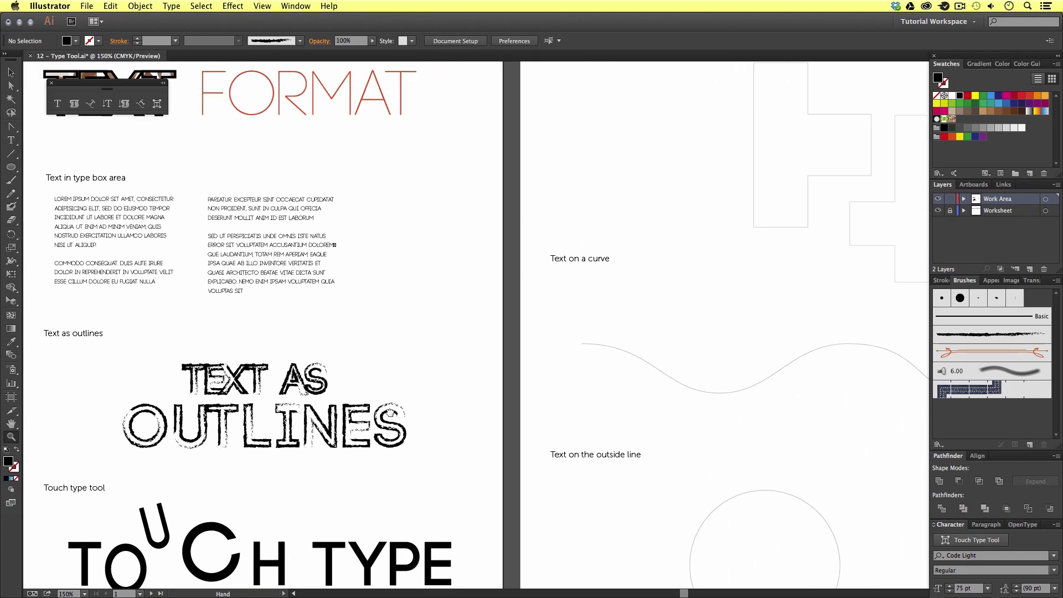
{"action": "left_click", "coordinate": [426, 266]}
{"action": "scroll", "coordinate": [427, 259], "scroll_direction": "up", "scroll_amount": 3}
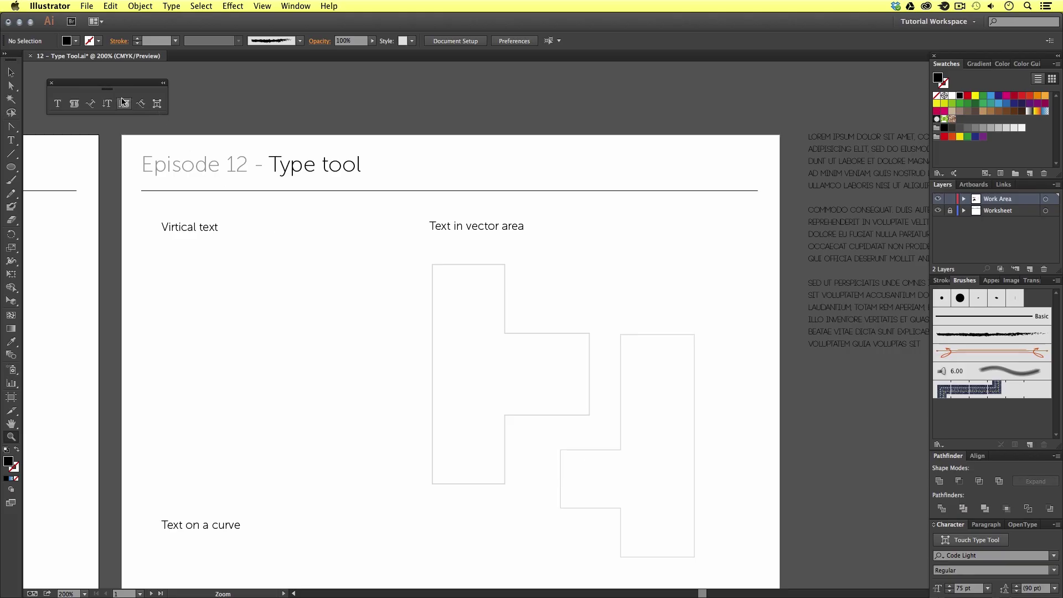
Type VIRTICAL as vertical text under the heading and reduce it from 75 pt to 20 pt.
{"action": "left_click", "coordinate": [108, 107]}
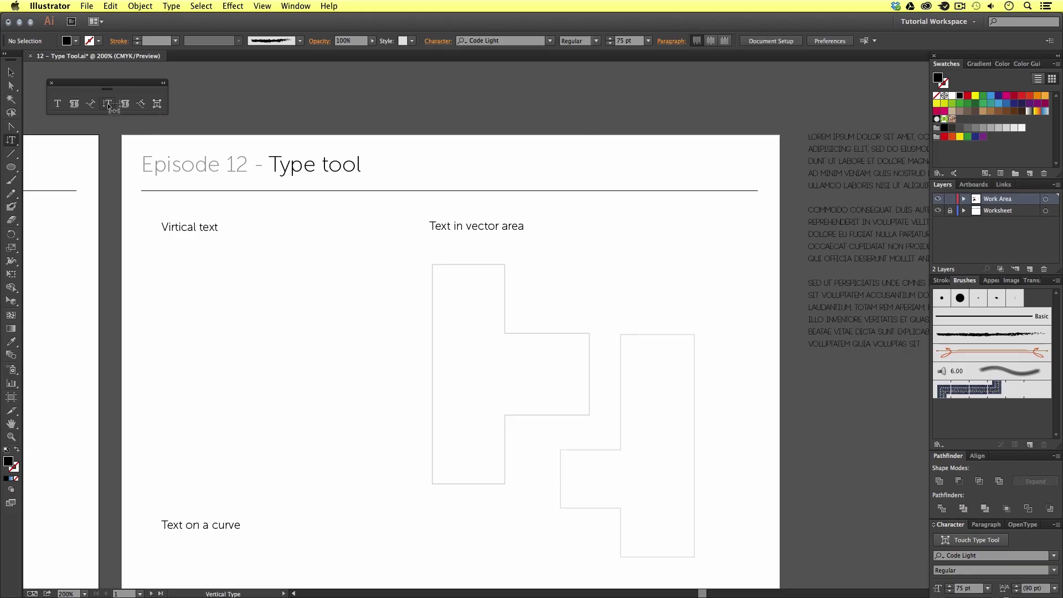
{"action": "left_click", "coordinate": [227, 268]}
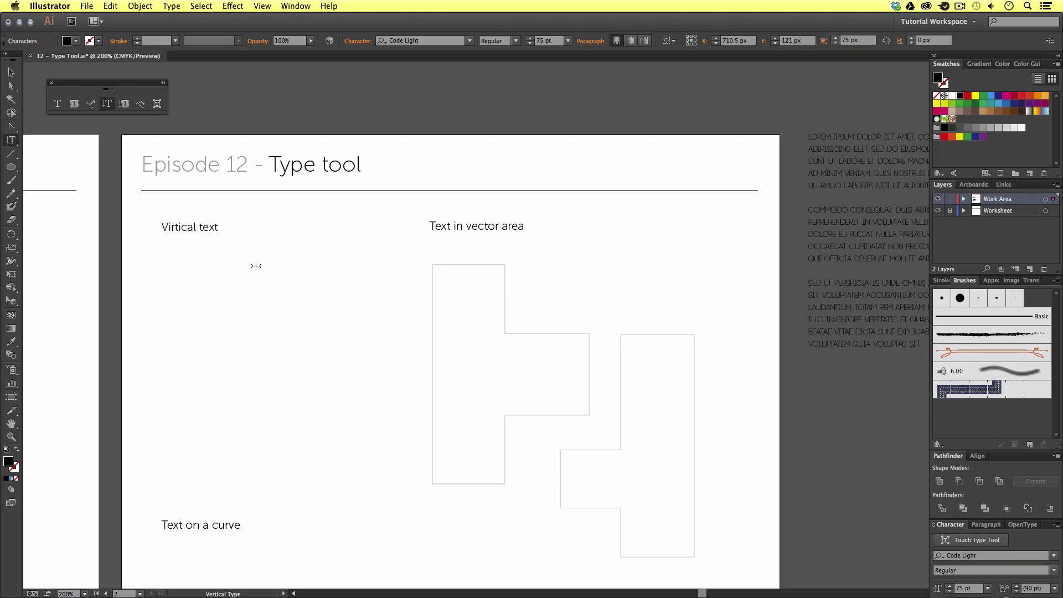
{"action": "type", "text": "VIRTIC"}
{"action": "type", "text": "AL"}
{"action": "key", "text": "ctrl+a"}
{"action": "left_click_drag", "start_coordinate": [548, 37], "coordinate": [525, 37]}
{"action": "type", "text": "20"}
{"action": "key", "text": "Return"}
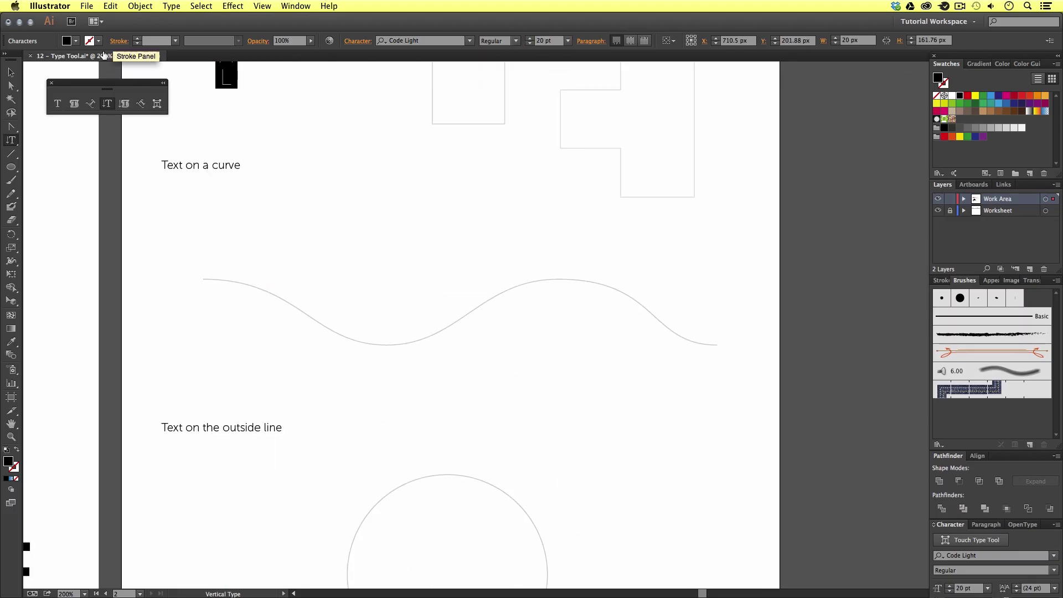
{"action": "left_click", "coordinate": [10, 73]}
{"action": "scroll", "coordinate": [359, 410], "scroll_direction": "up", "scroll_amount": 10}
{"action": "left_click", "coordinate": [340, 358]}
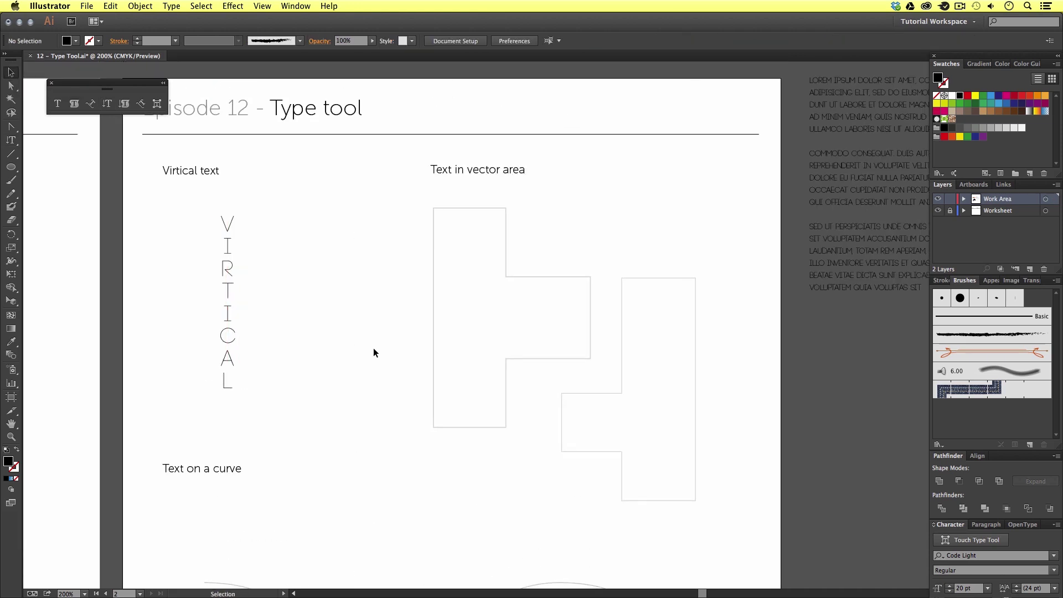
{"action": "scroll", "coordinate": [384, 348], "scroll_direction": "right", "scroll_amount": 5}
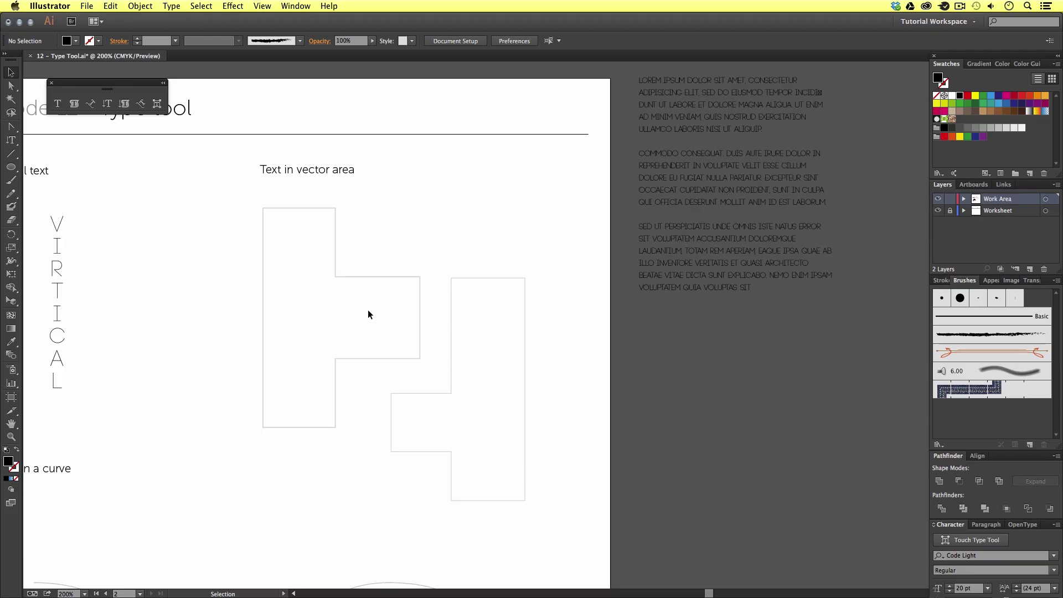
Pan to the lorem ipsum paragraphs beside the page and select all their text for copying.
{"action": "left_click_drag", "start_coordinate": [518, 190], "coordinate": [356, 268]}
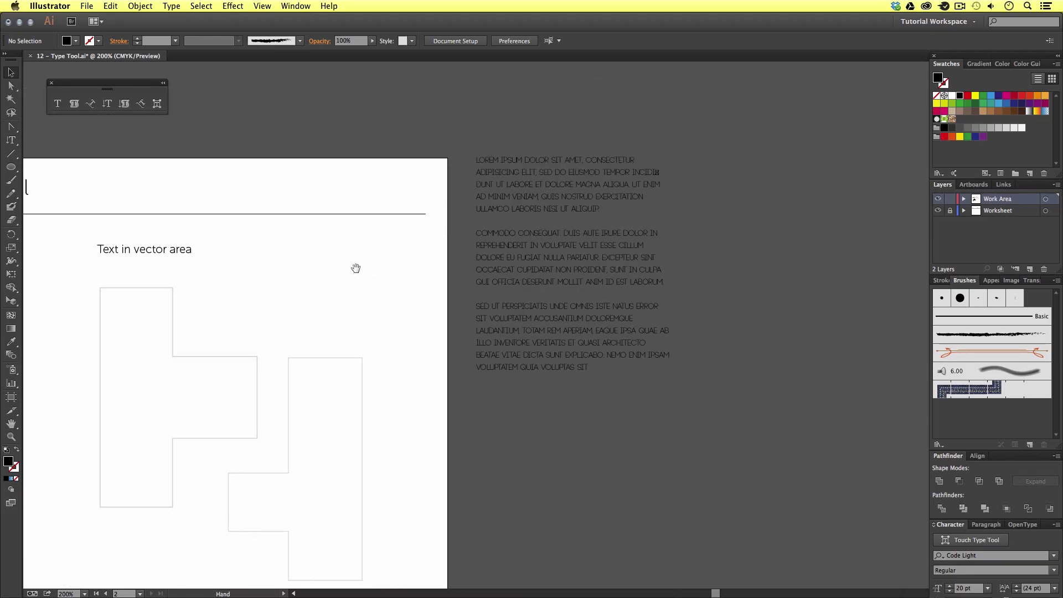
{"action": "left_click_drag", "start_coordinate": [283, 358], "coordinate": [402, 274]}
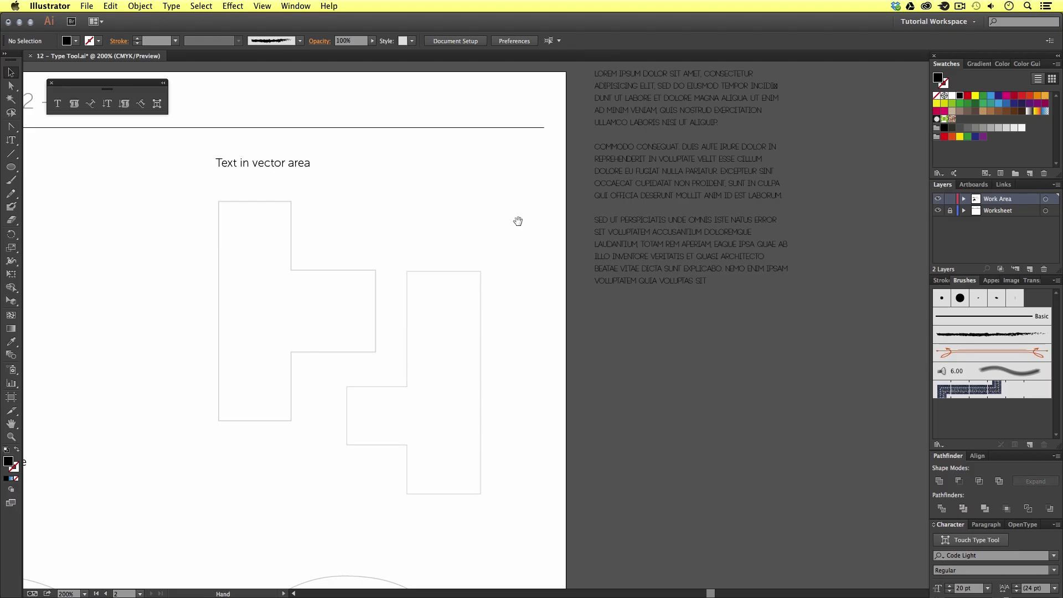
{"action": "left_click_drag", "start_coordinate": [715, 233], "coordinate": [544, 350]}
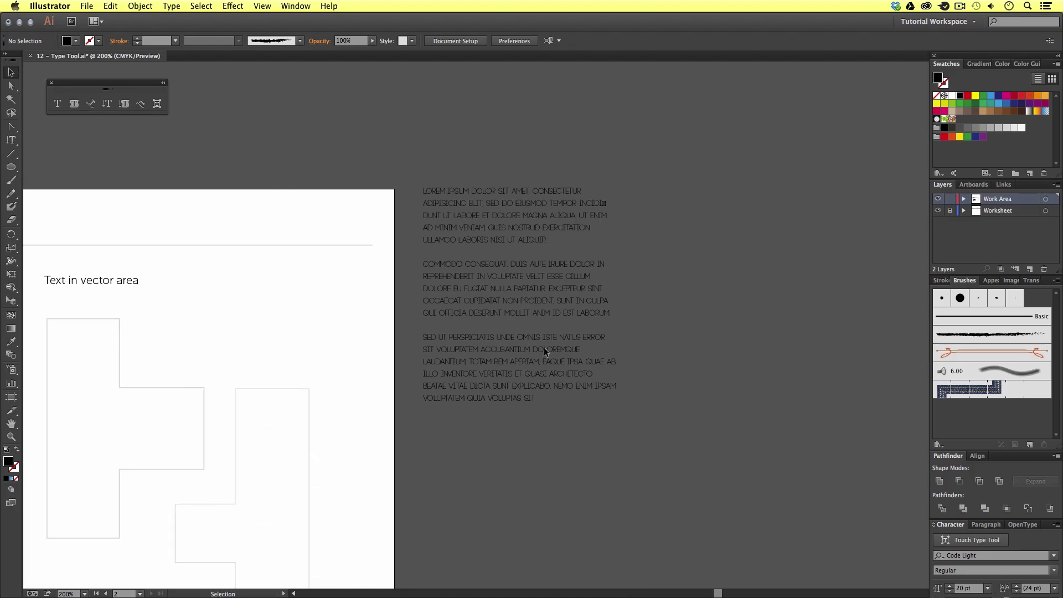
{"action": "key", "text": "t"}
{"action": "left_click", "coordinate": [513, 297]}
{"action": "key", "text": "ctrl+a"}
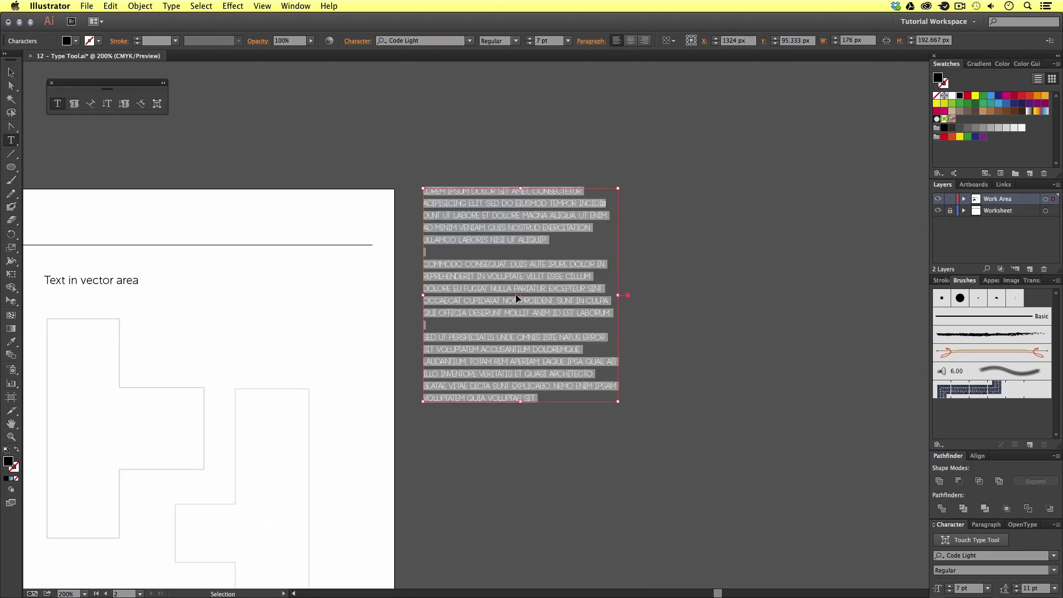
Center the two stepped shapes under Text in vector area and zoom to 300%.
{"action": "left_click", "coordinate": [10, 72]}
{"action": "left_click", "coordinate": [230, 396]}
{"action": "left_click_drag", "start_coordinate": [230, 396], "coordinate": [371, 284]}
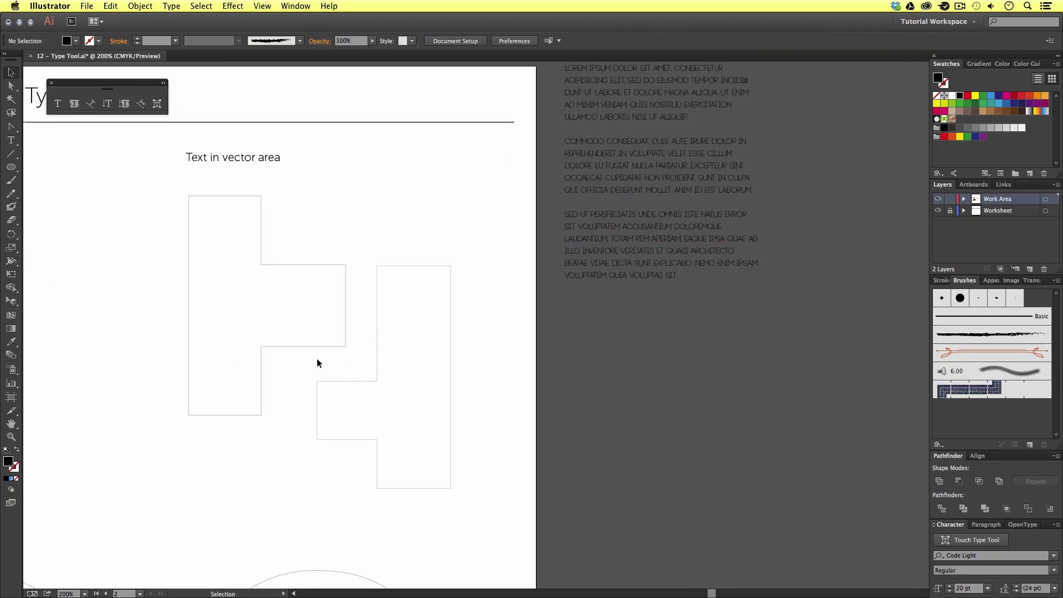
{"action": "left_click_drag", "start_coordinate": [316, 360], "coordinate": [393, 350]}
{"action": "key", "text": "z"}
{"action": "left_click", "coordinate": [399, 332]}
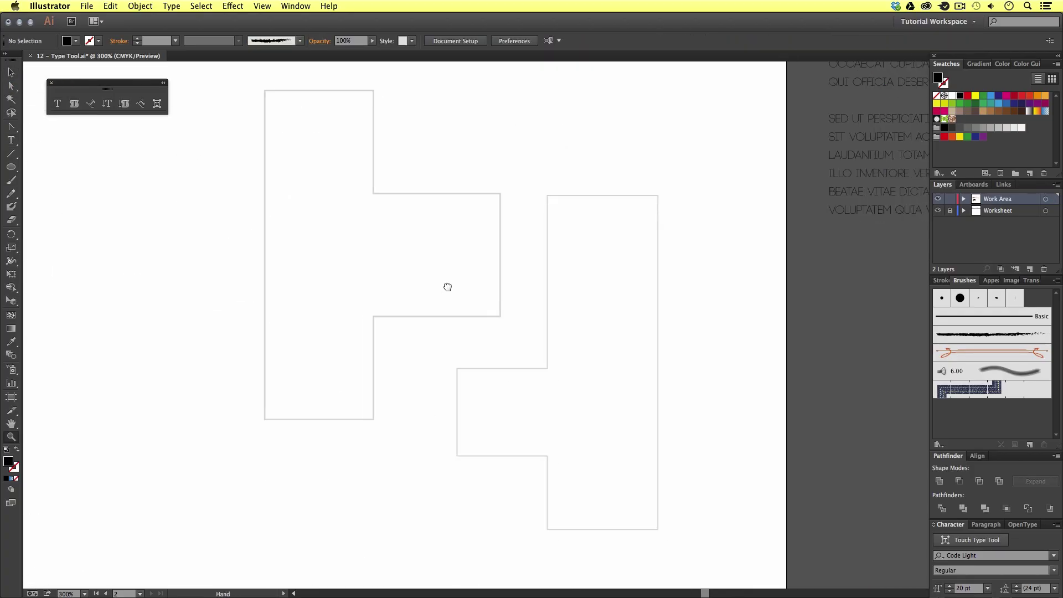
{"action": "left_click", "coordinate": [75, 105]}
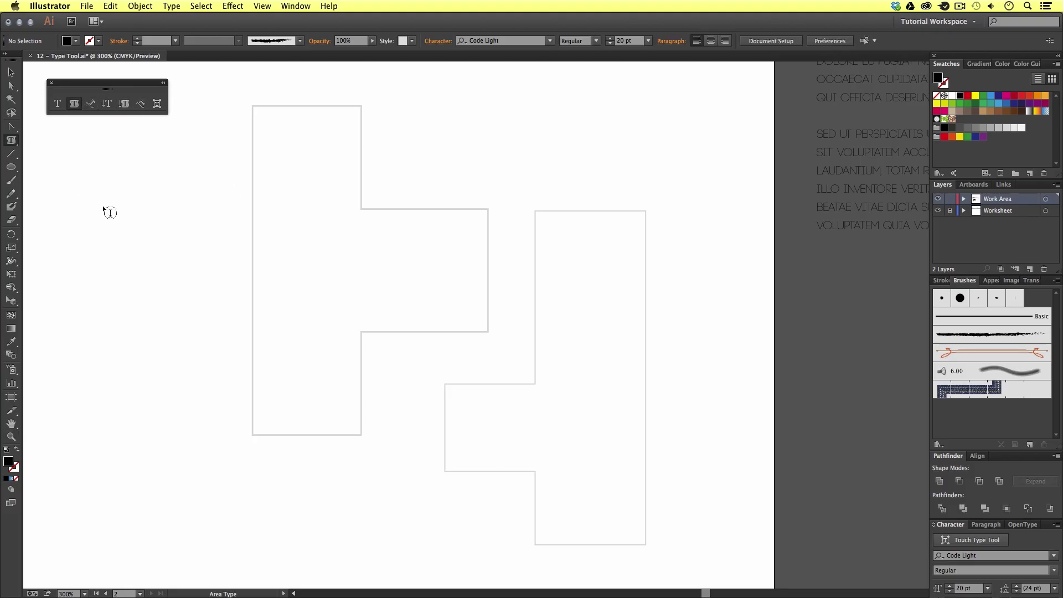
Paste the copied lorem ipsum paragraphs into the left stepped shape as area type.
{"action": "left_click", "coordinate": [260, 123]}
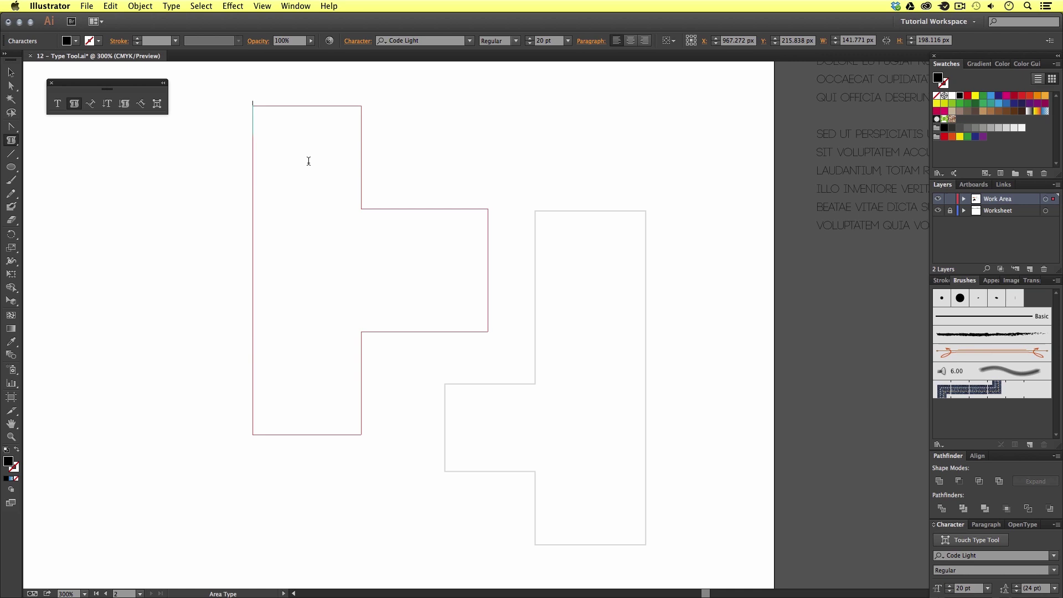
{"action": "type", "text": "LOREM IPSUM DOLOR SIT AMET, CONSECTETUR ADIPISICING ELIT, SED DO EIUSMOD TEMPOR INCIDIDUNT UT LABORE ET DOLORE MAGNA ALIQUA. UT ENIM AD MINIM VENIAM, QUIS NOSTRUD EXERCITATION ULLAMCO LABORIS NISI UT ALIQUIP.  COMMODO CONSEQUAT. DUIS AUTE IRURE DOLOR IN REPREHENDERIT IN VOLUPTATE VELIT ESSE CILLUM DOLORE EU FUGIAT NULLA PARIATUR."}
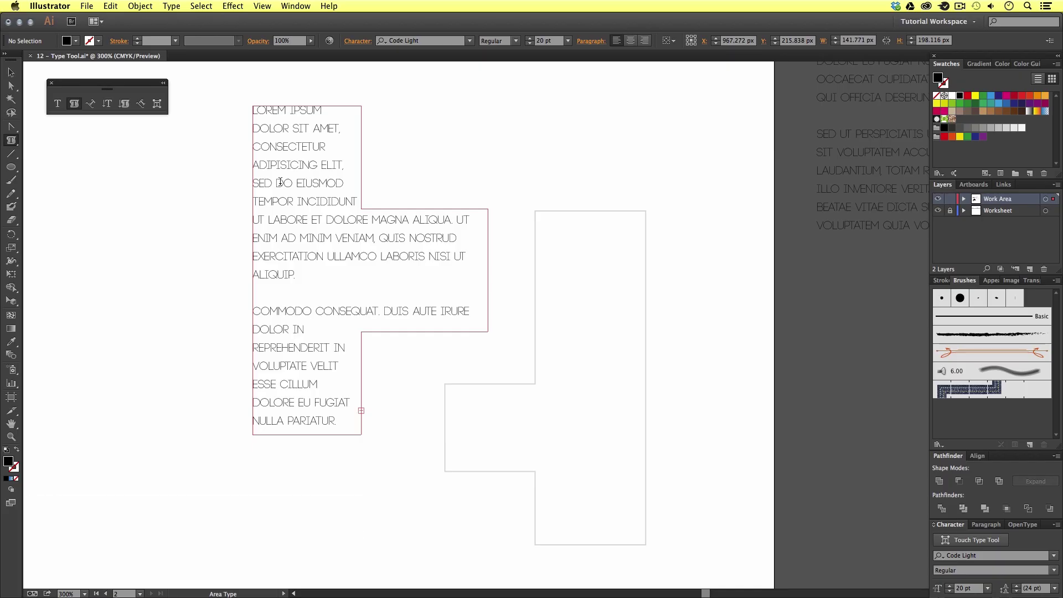
{"action": "left_click", "coordinate": [12, 73]}
{"action": "left_click", "coordinate": [139, 191]}
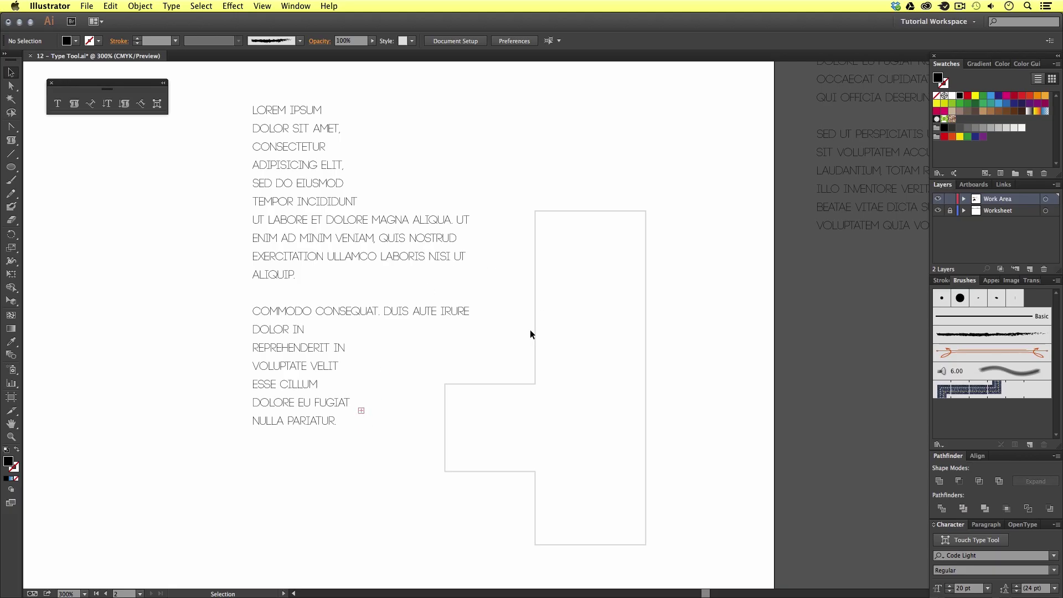
{"action": "left_click", "coordinate": [386, 315]}
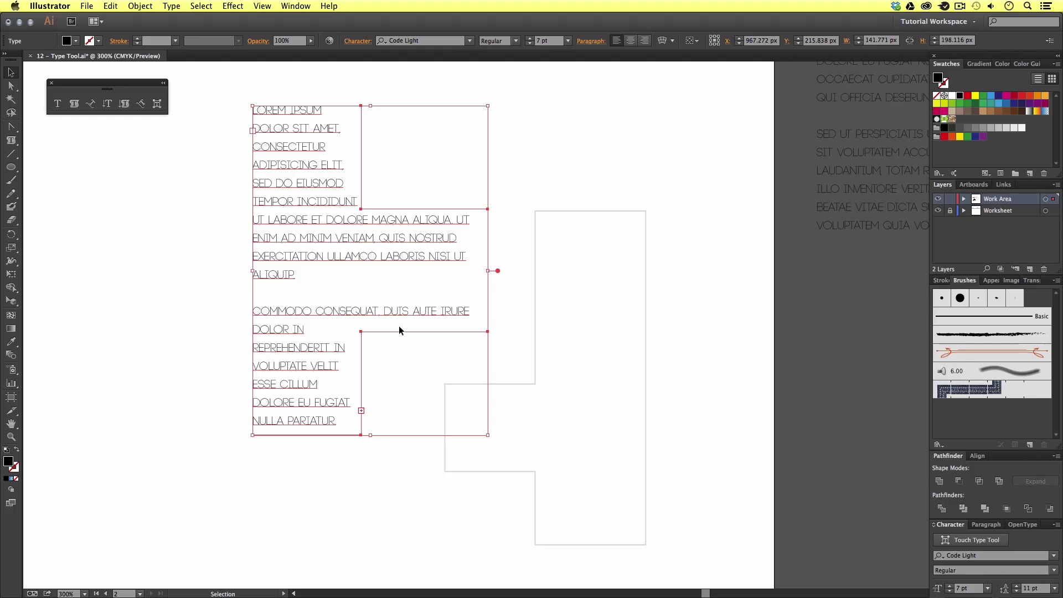
Thread the overflowing lorem ipsum from the left shape into the right stepped shape, then zoom out.
{"action": "key", "text": "a"}
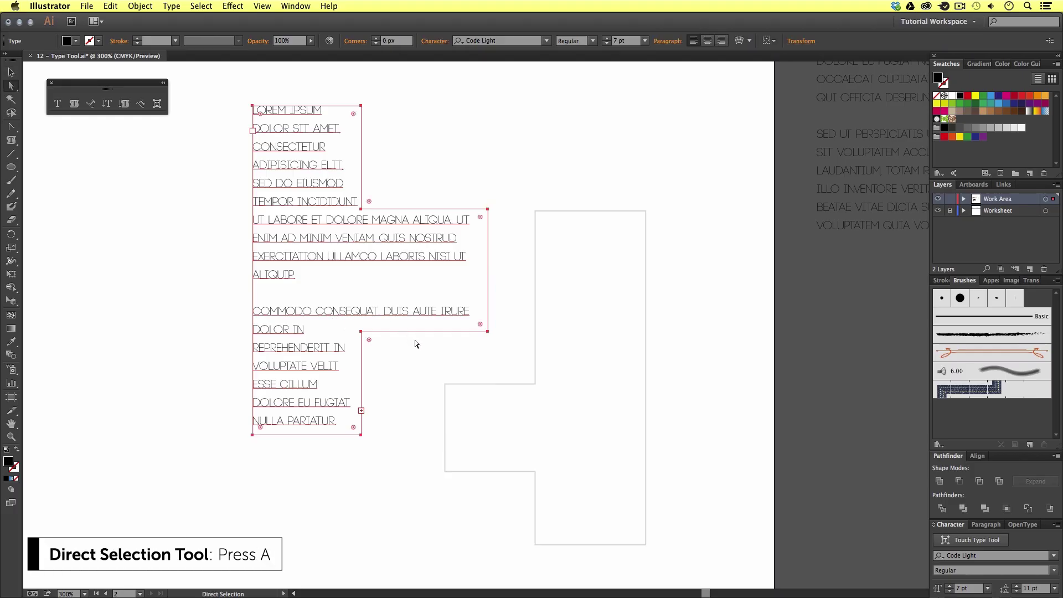
{"action": "left_click", "coordinate": [361, 411]}
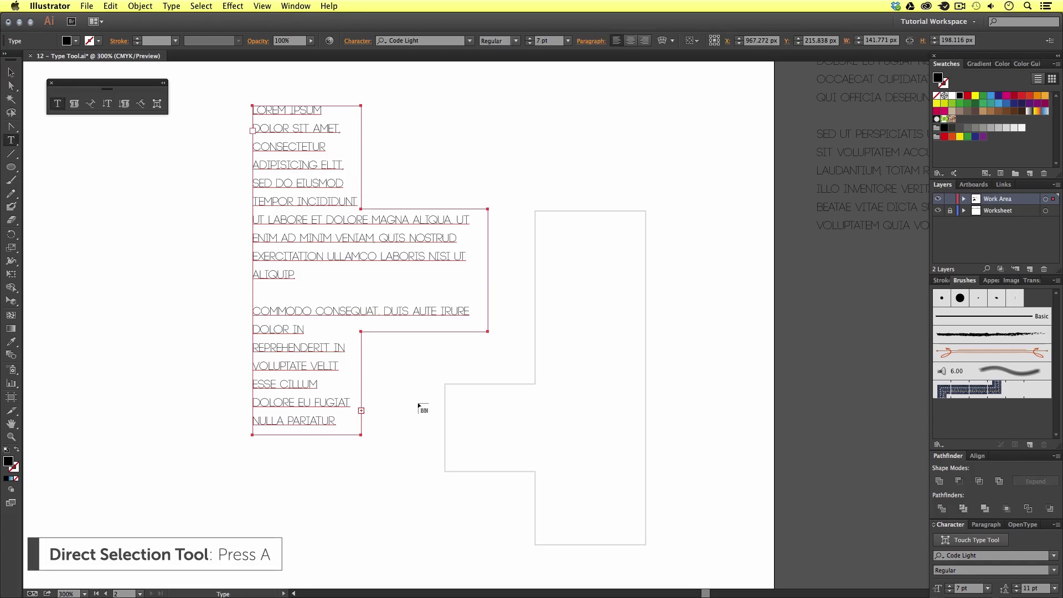
{"action": "left_click", "coordinate": [537, 235]}
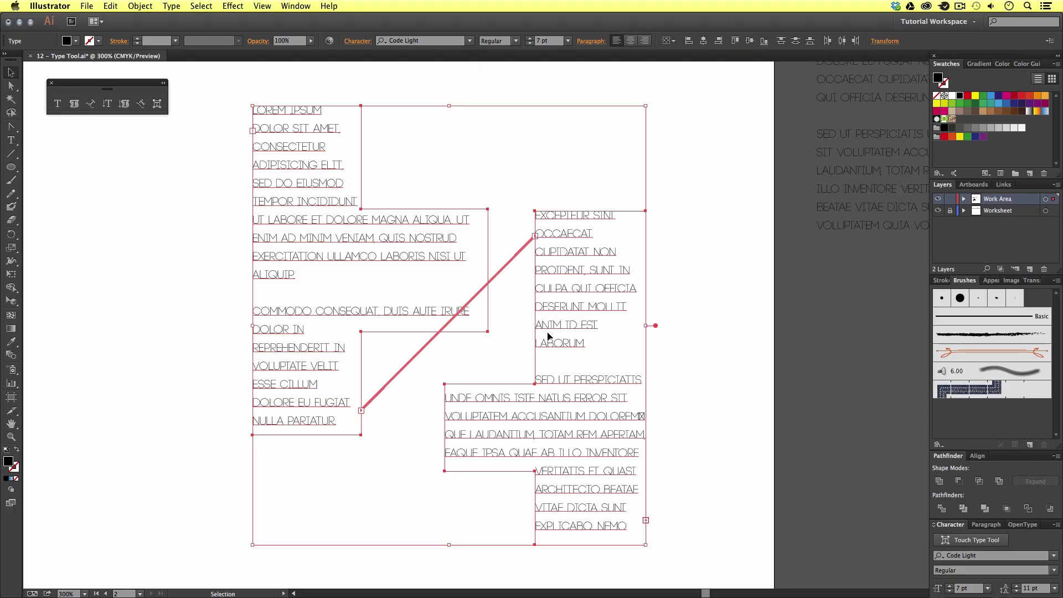
{"action": "key", "text": "z"}
{"action": "left_click", "coordinate": [506, 335], "text": "alt"}
{"action": "left_click", "coordinate": [506, 336], "text": "alt"}
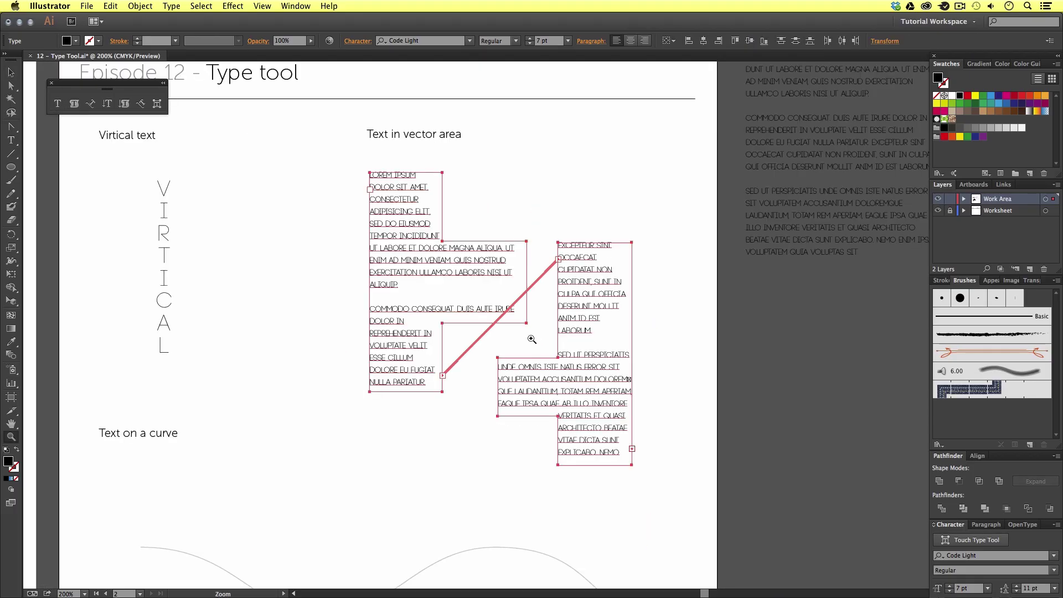
{"action": "scroll", "coordinate": [532, 335], "scroll_direction": "right", "scroll_amount": 2}
Scroll down and zoom onto the bare wave path under 'Text on a curve', selecting then deselecting it.
{"action": "key", "text": "v"}
{"action": "left_click", "coordinate": [645, 343]}
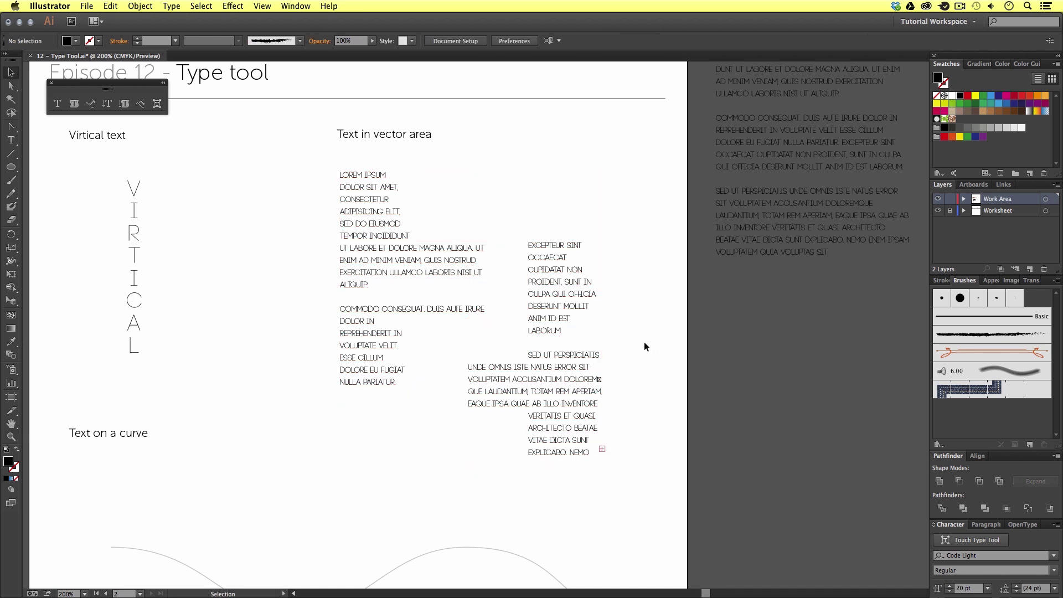
{"action": "scroll", "coordinate": [470, 344], "scroll_direction": "down", "scroll_amount": 5}
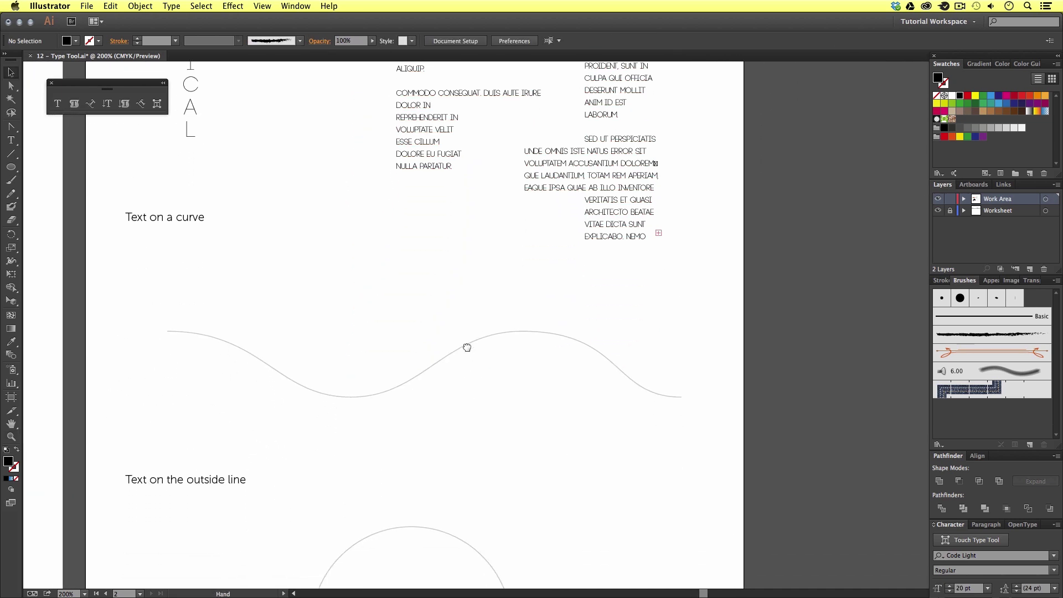
{"action": "key", "text": "z"}
{"action": "left_click", "coordinate": [475, 331]}
{"action": "scroll", "coordinate": [501, 333], "scroll_direction": "right", "scroll_amount": 1}
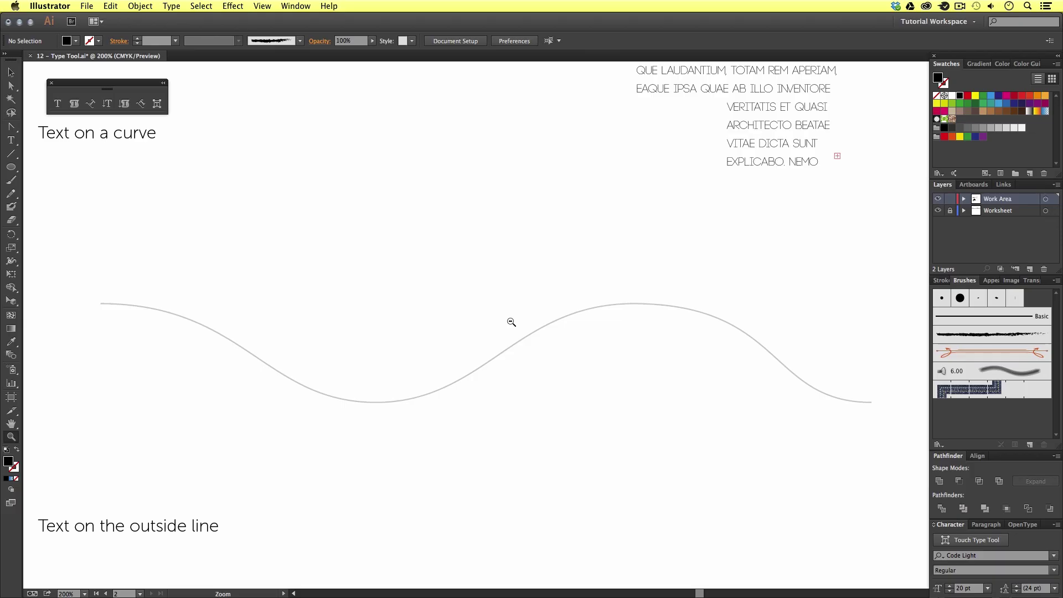
{"action": "left_click", "coordinate": [508, 323], "text": "alt"}
{"action": "scroll", "coordinate": [480, 299], "scroll_direction": "right", "scroll_amount": 2}
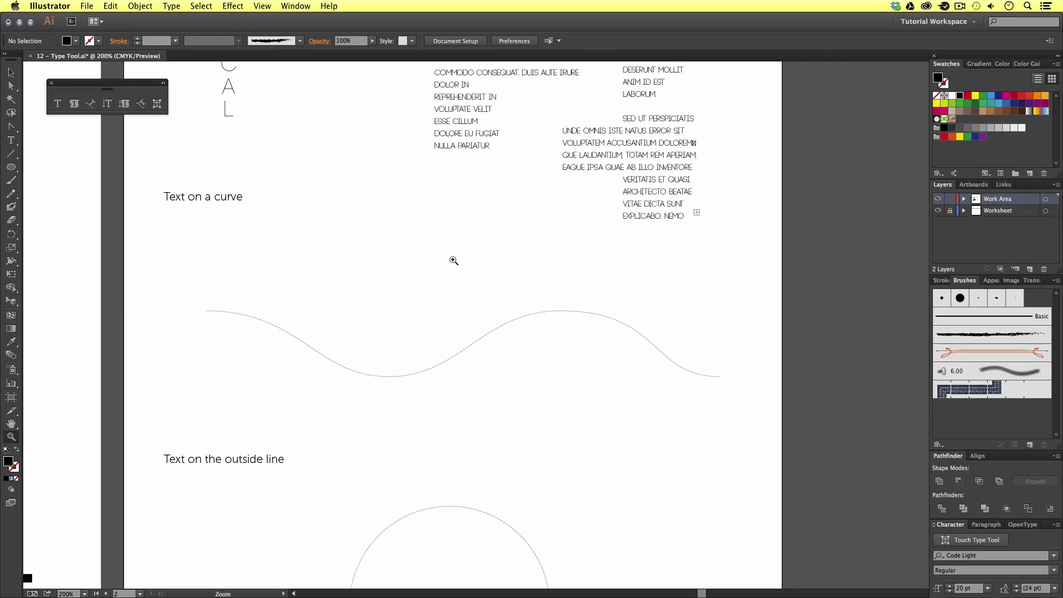
{"action": "key", "text": "v"}
{"action": "left_click", "coordinate": [230, 311]}
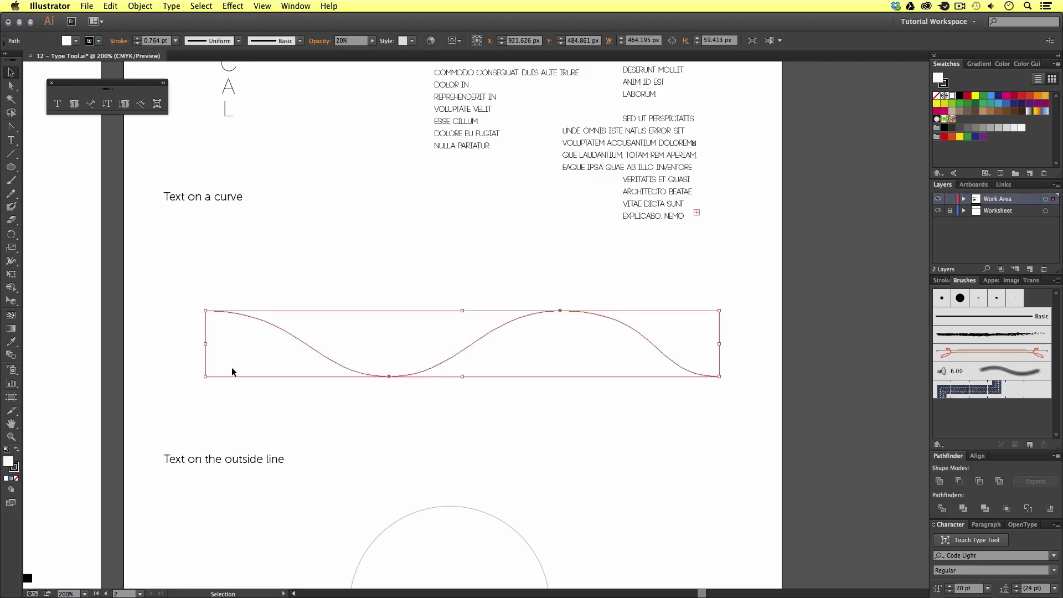
{"action": "left_click", "coordinate": [280, 398]}
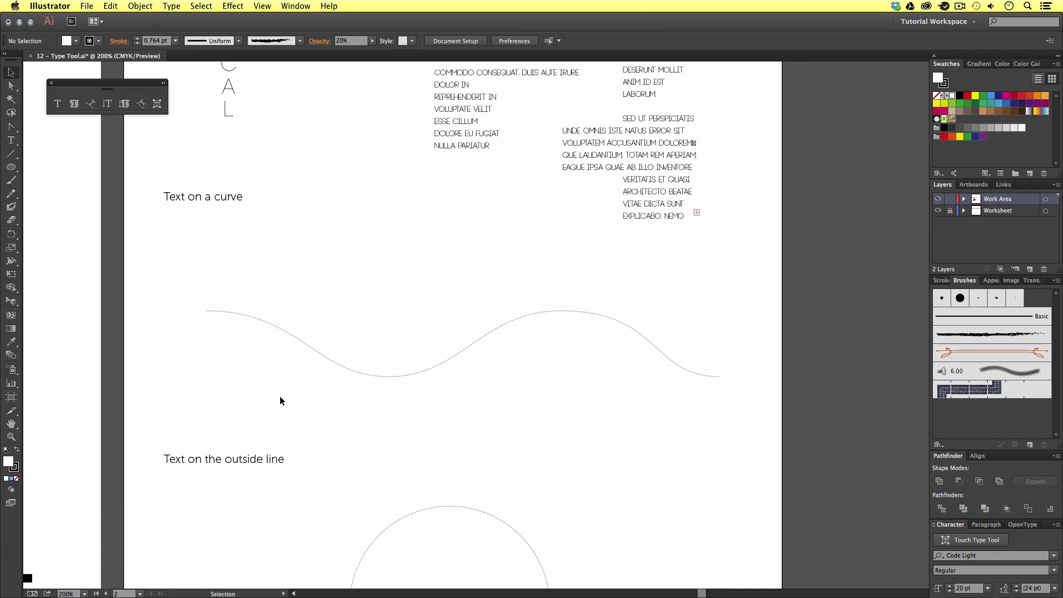
Type 'TYPE ON A PATH' along the wave curve with the Type on a Path Tool and select it.
{"action": "left_click", "coordinate": [92, 104]}
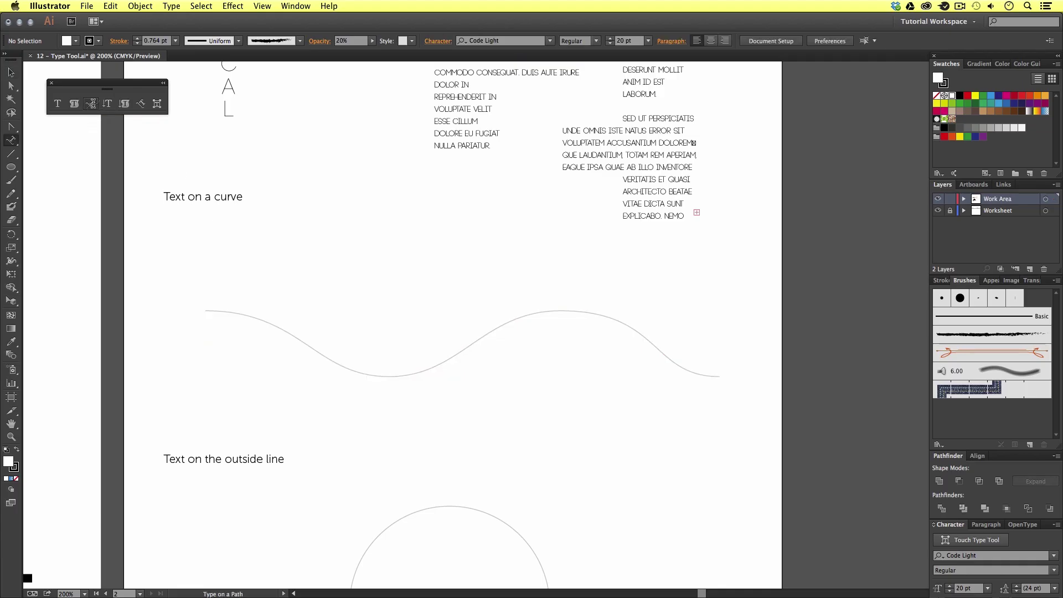
{"action": "left_click", "coordinate": [217, 310]}
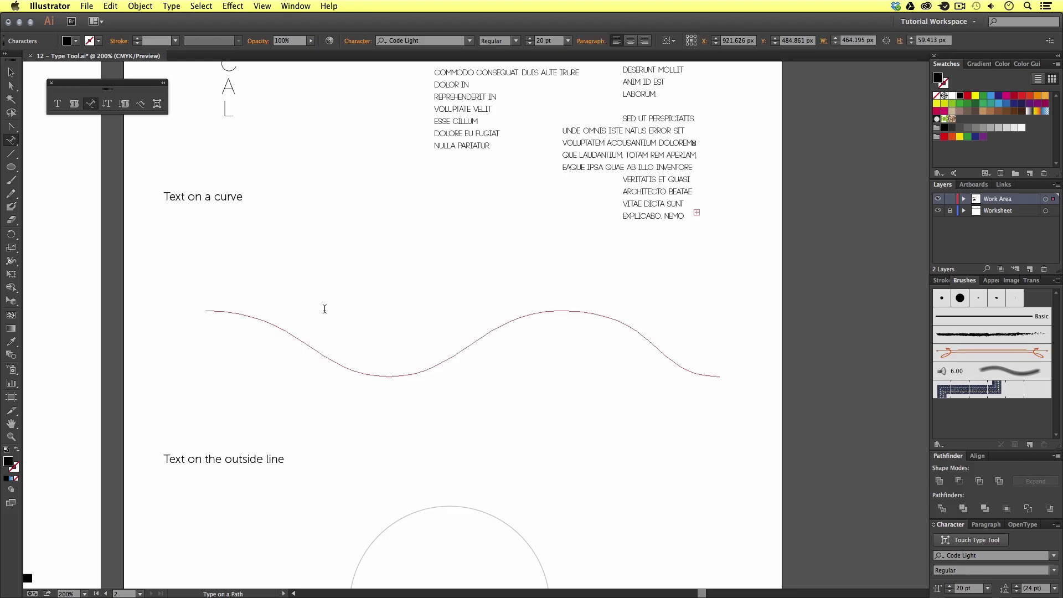
{"action": "type", "text": "TYPE ON A PATH"}
{"action": "key", "text": "ctrl+a"}
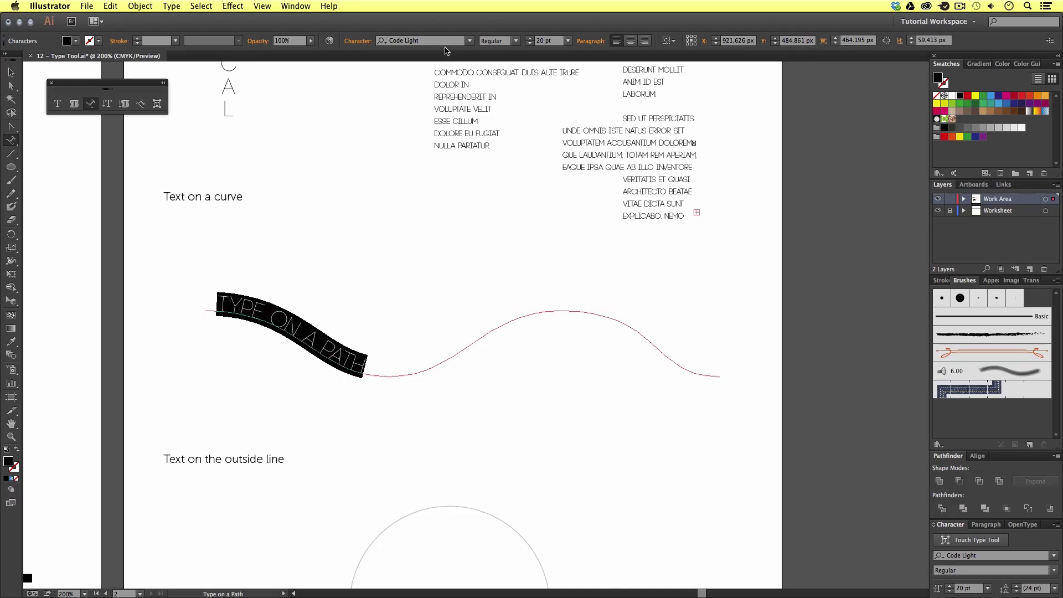
Raise the curve text's font size step by step to 51 pt.
{"action": "left_click", "coordinate": [530, 38]}
{"action": "left_click", "coordinate": [529, 38]}
{"action": "left_click", "coordinate": [529, 39]}
{"action": "left_click", "coordinate": [529, 39]}
{"action": "left_click", "coordinate": [529, 38]}
{"action": "left_click", "coordinate": [529, 38]}
{"action": "left_click", "coordinate": [530, 38]}
{"action": "left_click", "coordinate": [529, 38]}
{"action": "left_click", "coordinate": [530, 38]}
{"action": "left_click", "coordinate": [529, 39]}
{"action": "left_click", "coordinate": [529, 38]}
{"action": "left_click", "coordinate": [529, 38]}
{"action": "left_click", "coordinate": [530, 39]}
{"action": "left_click", "coordinate": [529, 38]}
{"action": "left_click", "coordinate": [530, 38]}
{"action": "left_click", "coordinate": [529, 38]}
{"action": "left_click", "coordinate": [530, 39]}
{"action": "left_click", "coordinate": [530, 39]}
{"action": "left_click", "coordinate": [529, 38]}
{"action": "left_click", "coordinate": [529, 38]}
{"action": "left_click", "coordinate": [529, 38]}
{"action": "left_click", "coordinate": [530, 38]}
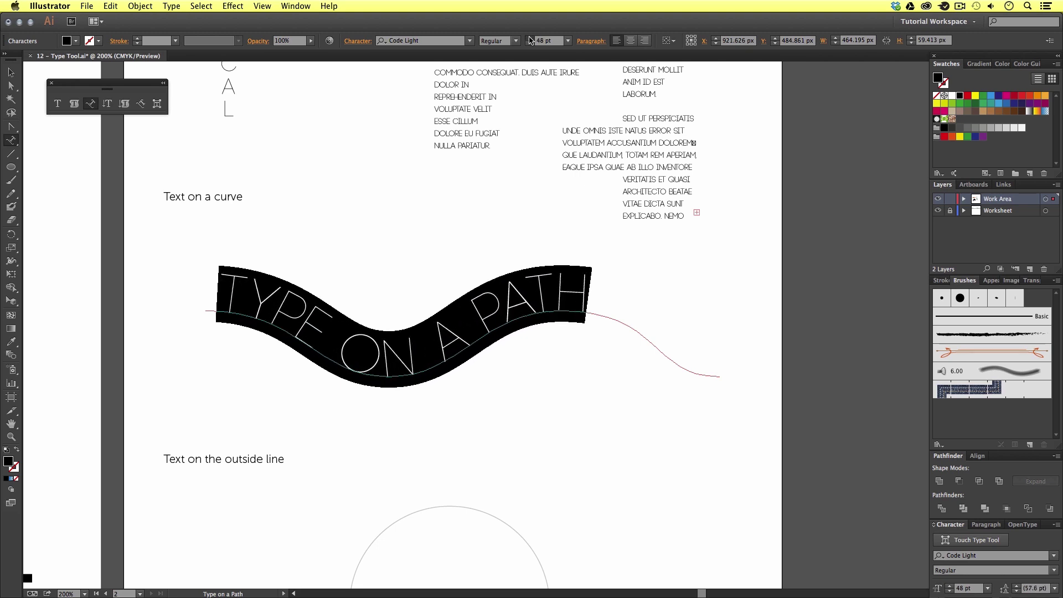
{"action": "left_click", "coordinate": [530, 39]}
{"action": "left_click", "coordinate": [529, 38]}
{"action": "left_click", "coordinate": [530, 38]}
{"action": "left_click", "coordinate": [11, 72]}
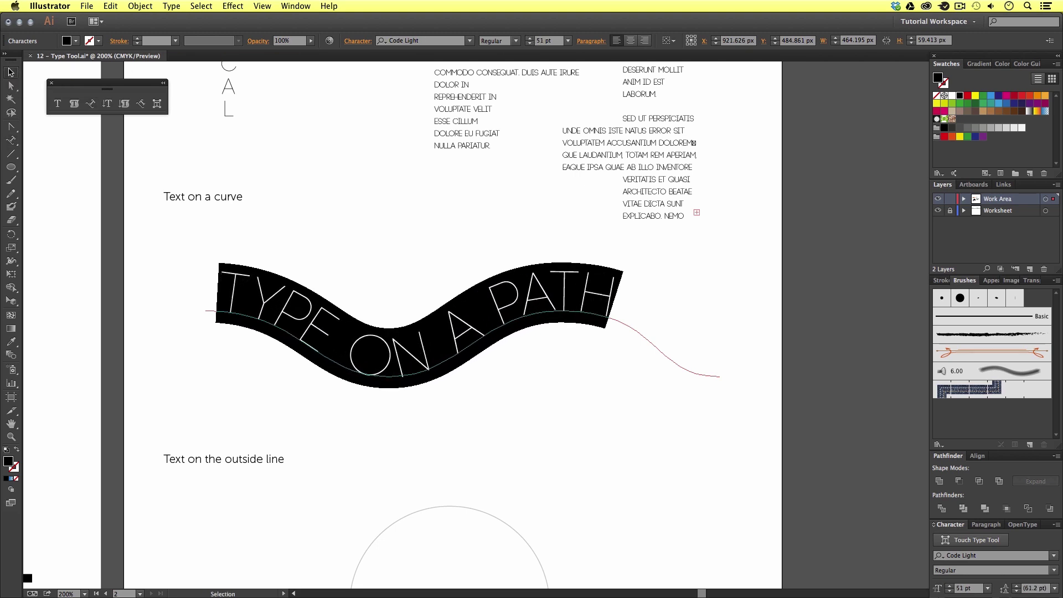
Reselect 'TYPE ON A PATH' and drag its center bracket to flip it across the curve.
{"action": "left_click", "coordinate": [390, 208]}
{"action": "left_click", "coordinate": [397, 353]}
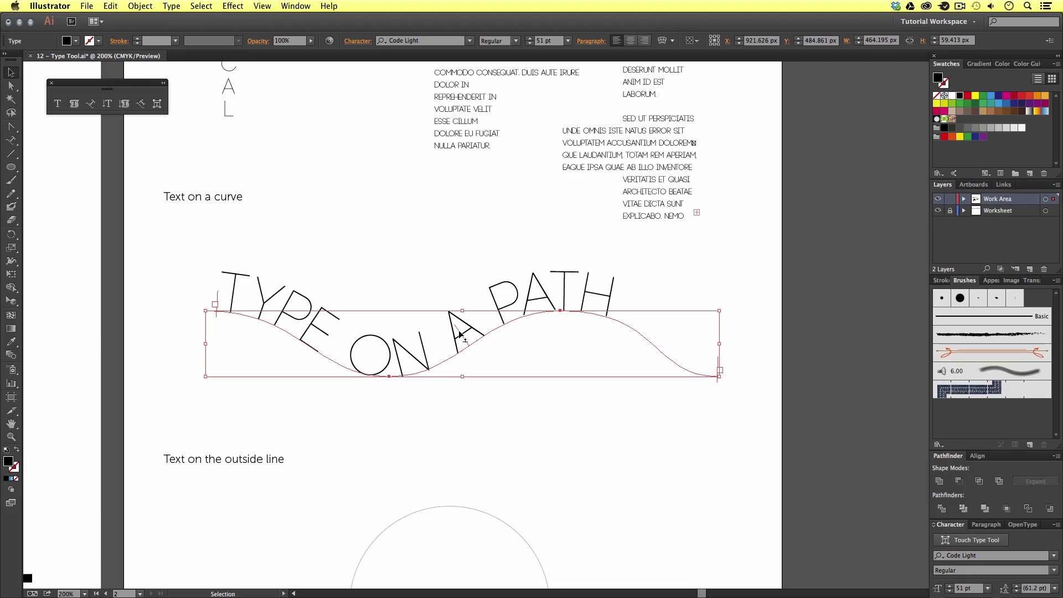
{"action": "left_click_drag", "start_coordinate": [459, 334], "coordinate": [481, 358]}
{"action": "left_click", "coordinate": [602, 423]}
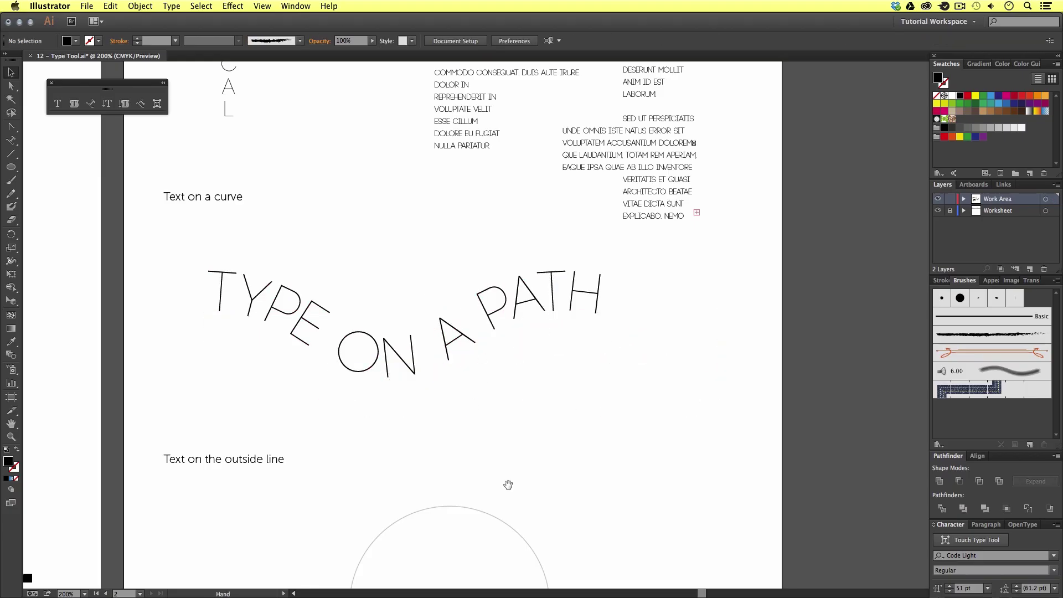
Zoom in on the circle and type 'TYPE ALONG AN OUTLINE' around its outline with Type on a Path.
{"action": "left_click_drag", "start_coordinate": [508, 486], "coordinate": [461, 263]}
{"action": "key", "text": "z"}
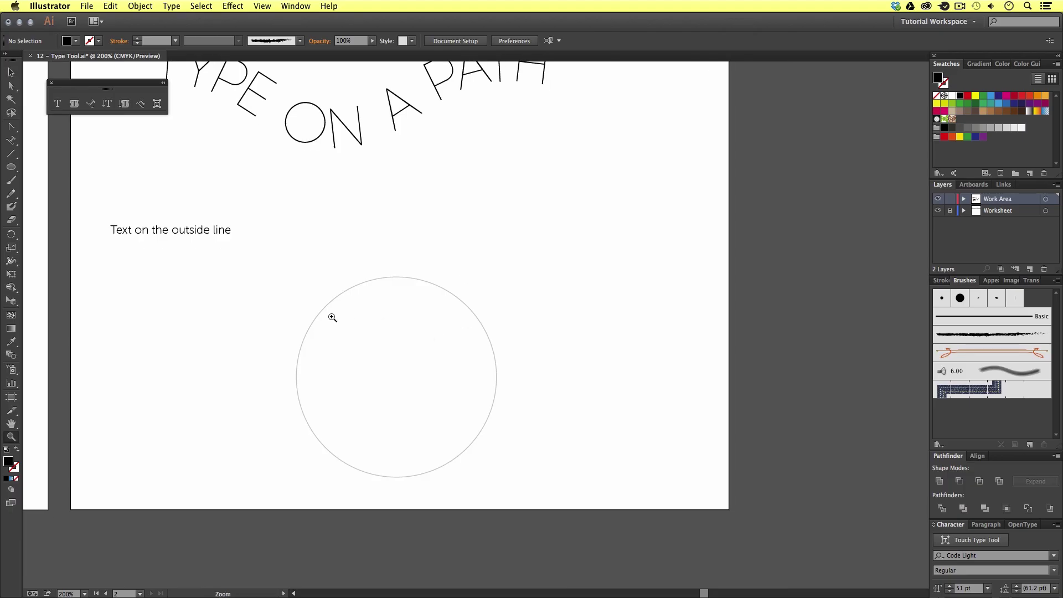
{"action": "left_click", "coordinate": [419, 332]}
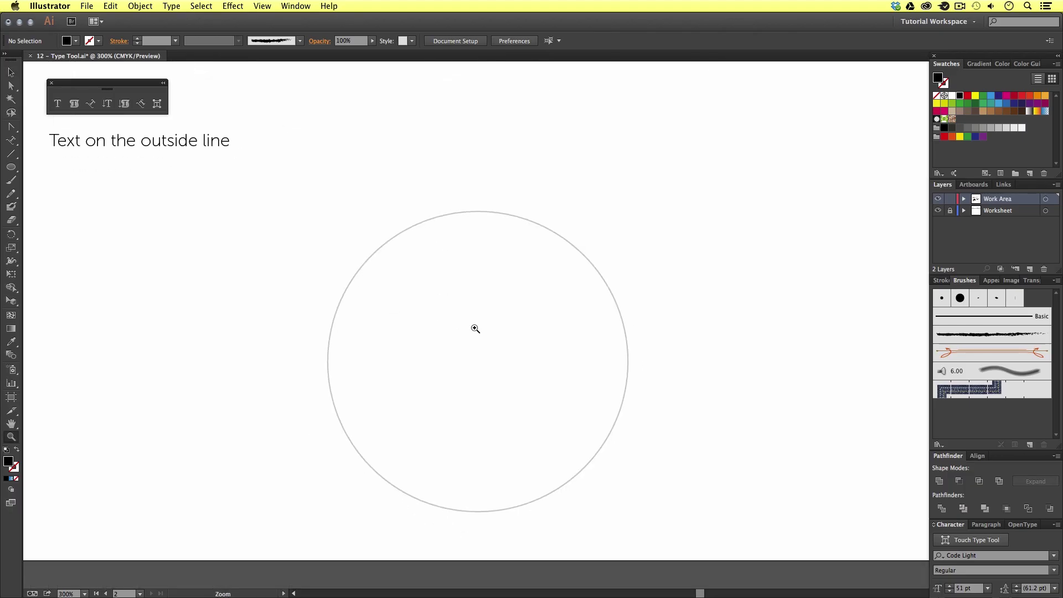
{"action": "left_click", "coordinate": [90, 104]}
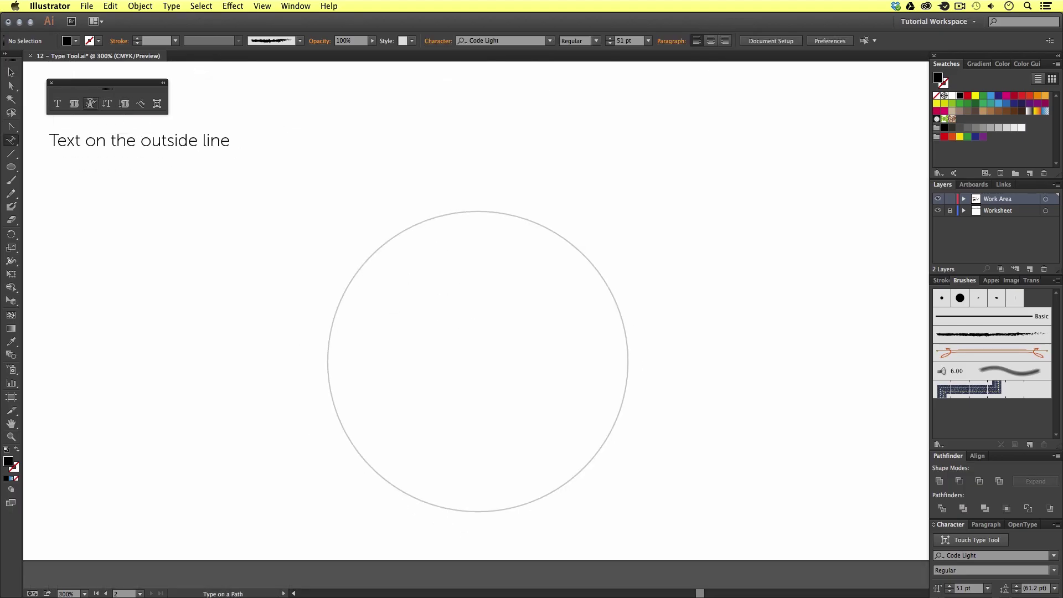
{"action": "left_click", "coordinate": [364, 262]}
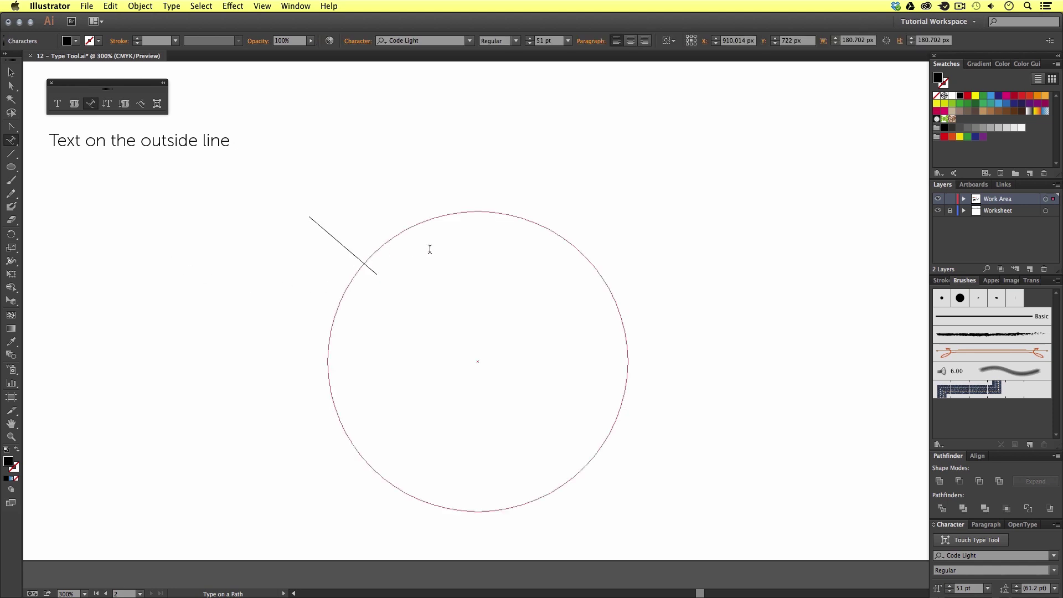
{"action": "type", "text": "TYPE AL"}
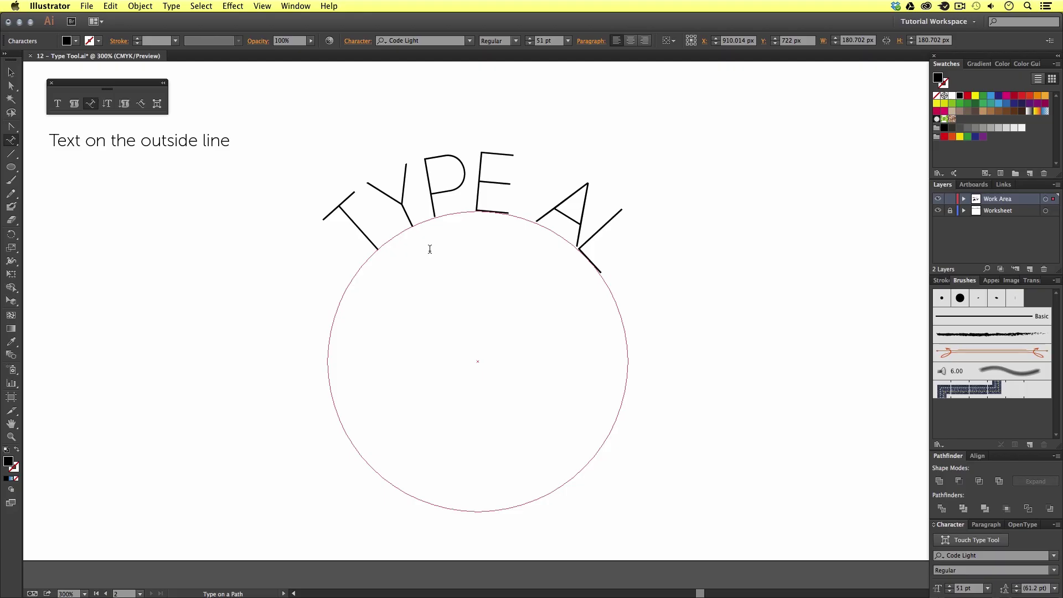
{"action": "type", "text": "ONG AN OPUT"}
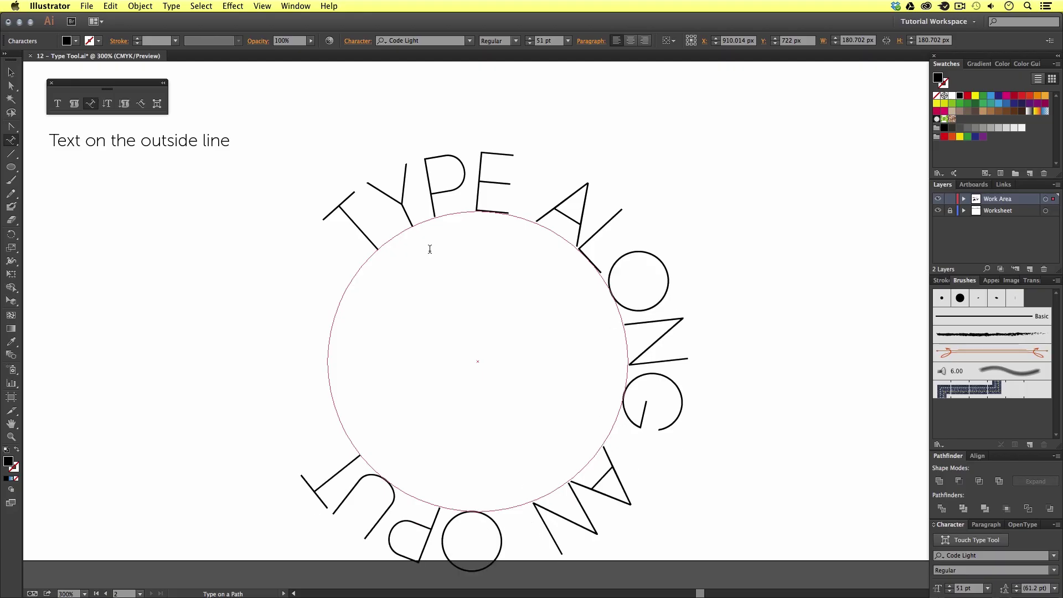
{"action": "type", "text": "ITN AN OUTLINE"}
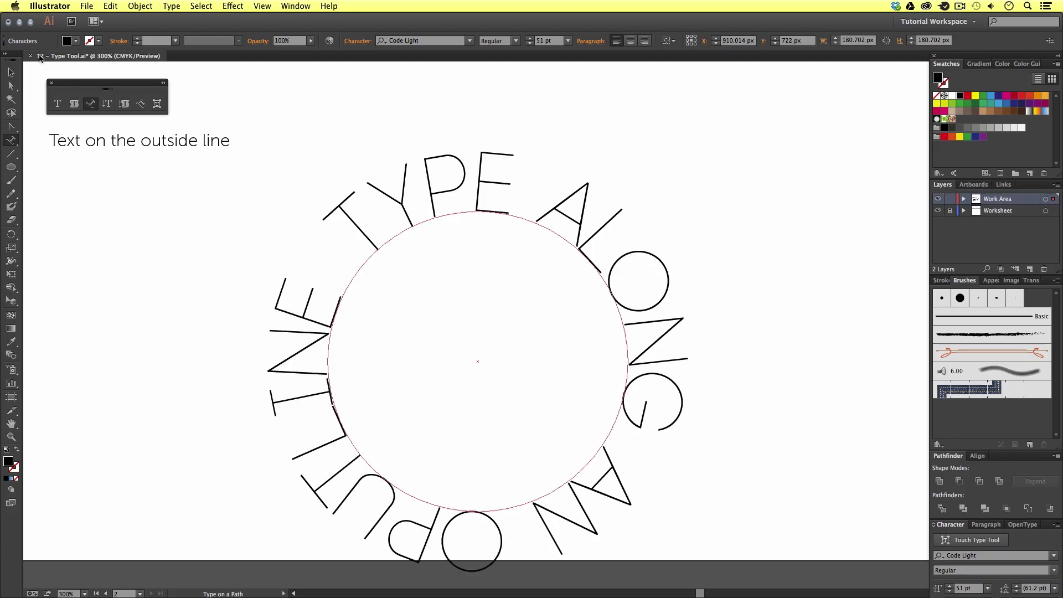
{"action": "left_click", "coordinate": [10, 73]}
Drag the circle text's center bracket inward so it runs along the inside of the circle.
{"action": "left_click", "coordinate": [168, 233]}
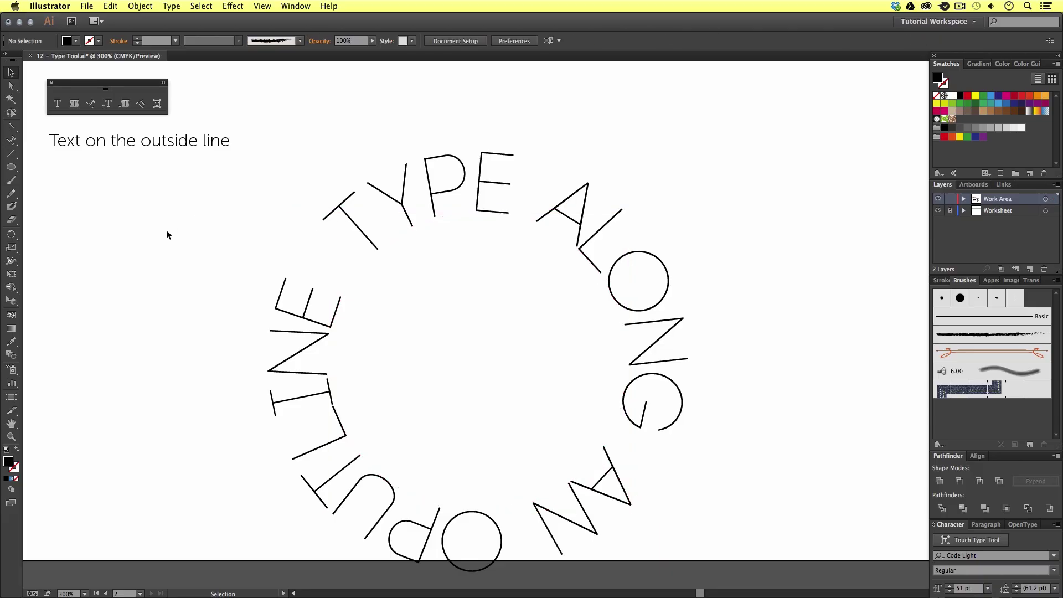
{"action": "left_click", "coordinate": [443, 209]}
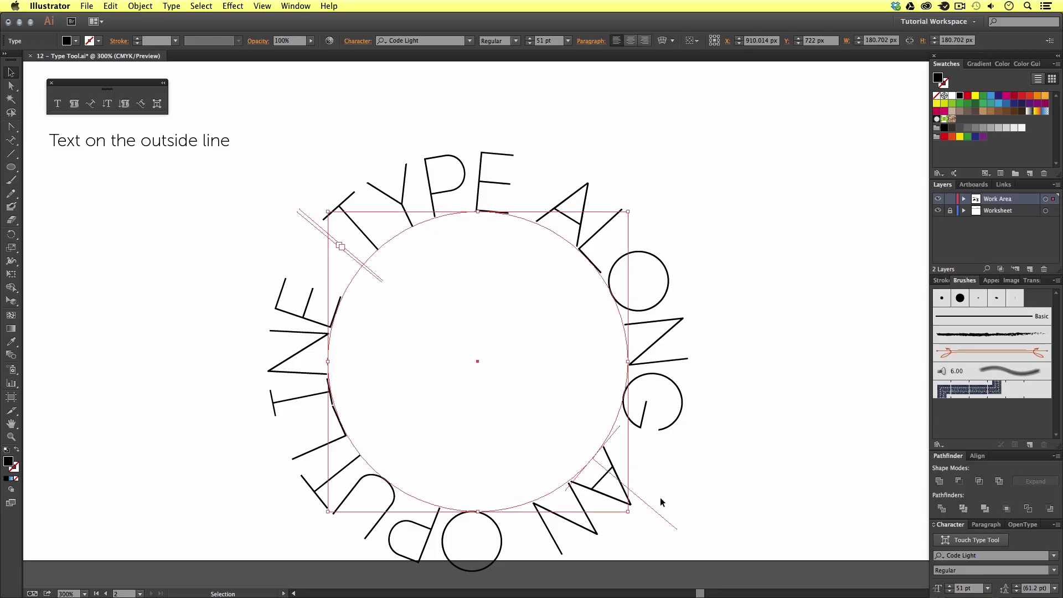
{"action": "left_click_drag", "start_coordinate": [665, 518], "coordinate": [583, 443]}
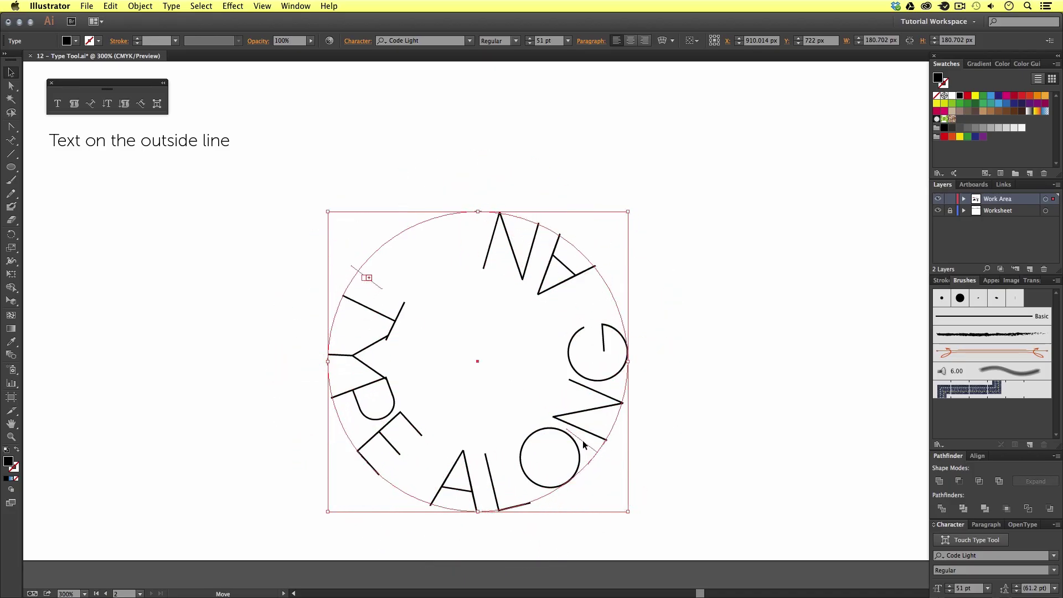
{"action": "left_click", "coordinate": [727, 370]}
{"action": "key", "text": "z"}
{"action": "left_click", "coordinate": [534, 285], "text": "alt"}
{"action": "left_click", "coordinate": [534, 284], "text": "alt"}
{"action": "left_click", "coordinate": [535, 279], "text": "alt"}
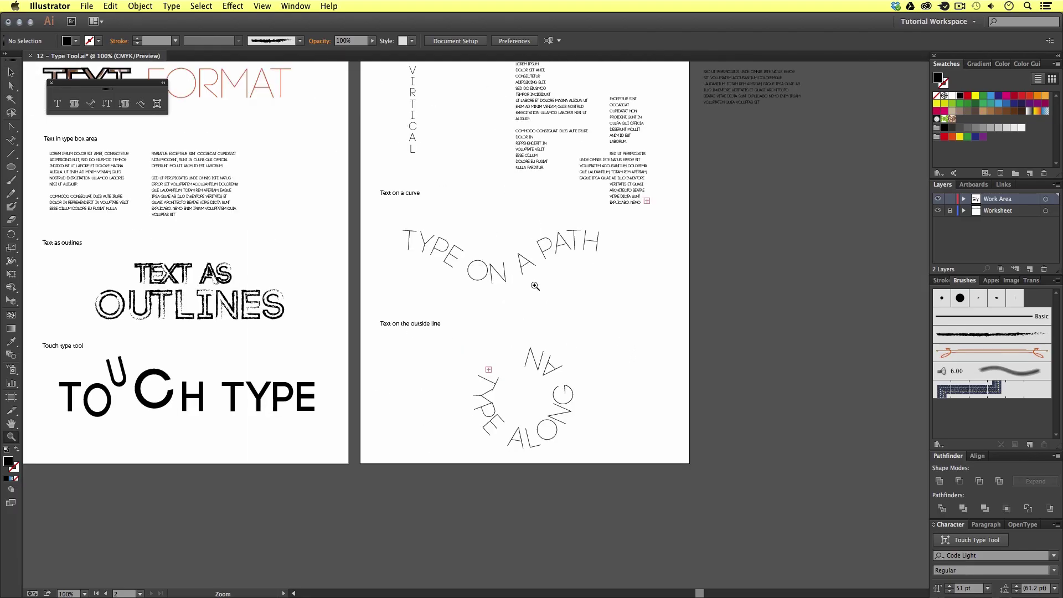
{"action": "left_click_drag", "start_coordinate": [535, 279], "coordinate": [627, 369]}
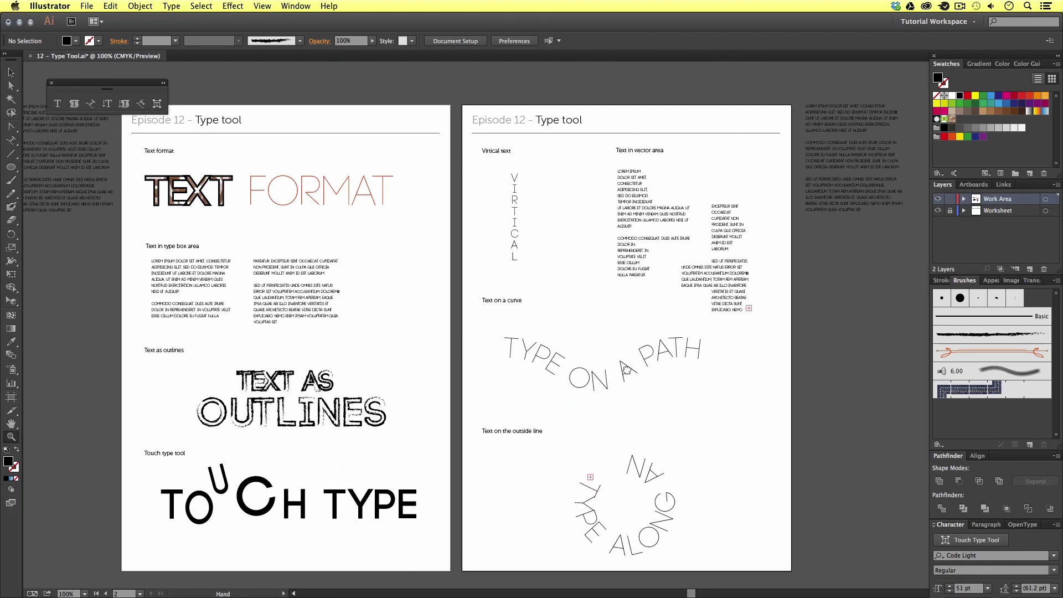
{"action": "key", "text": "v"}
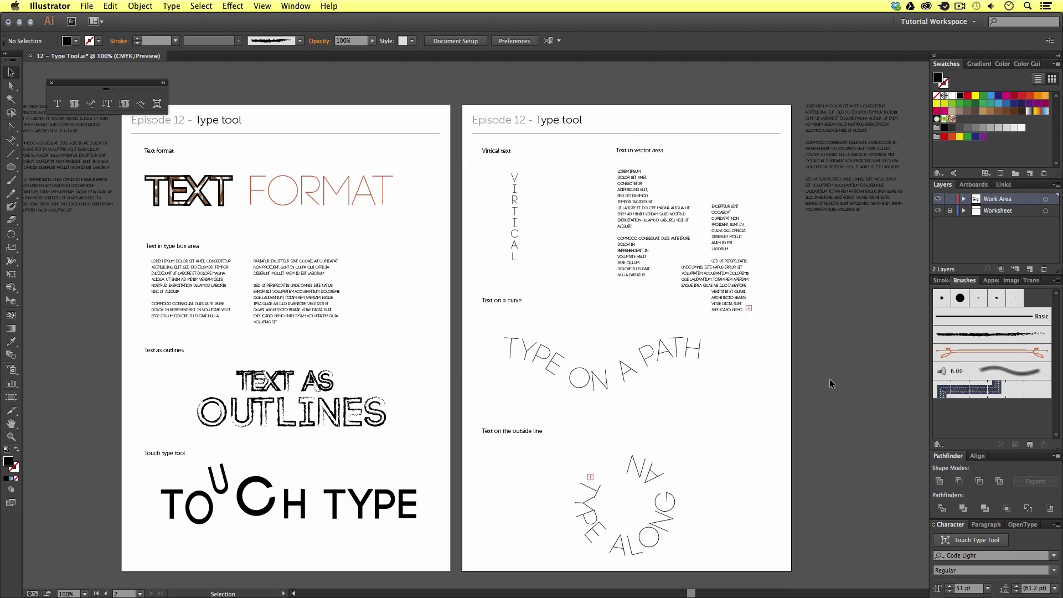